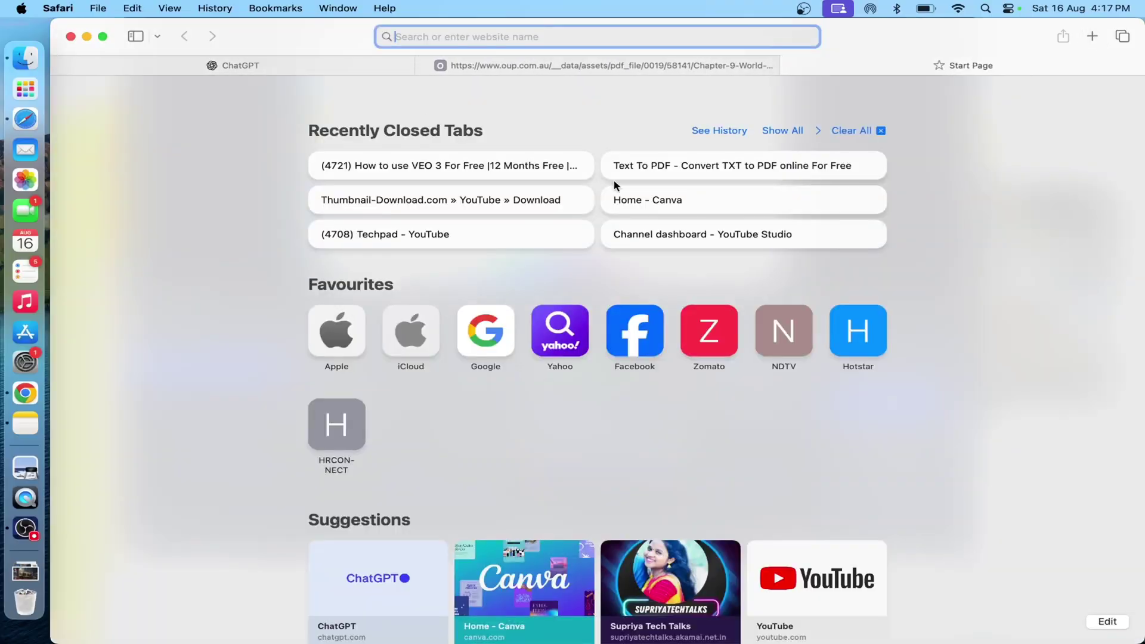
Open the ChatGPT site and turn on the Study and learn mode for the new chat.
{"action": "type", "text": "chat"}
{"action": "key", "text": "Return"}
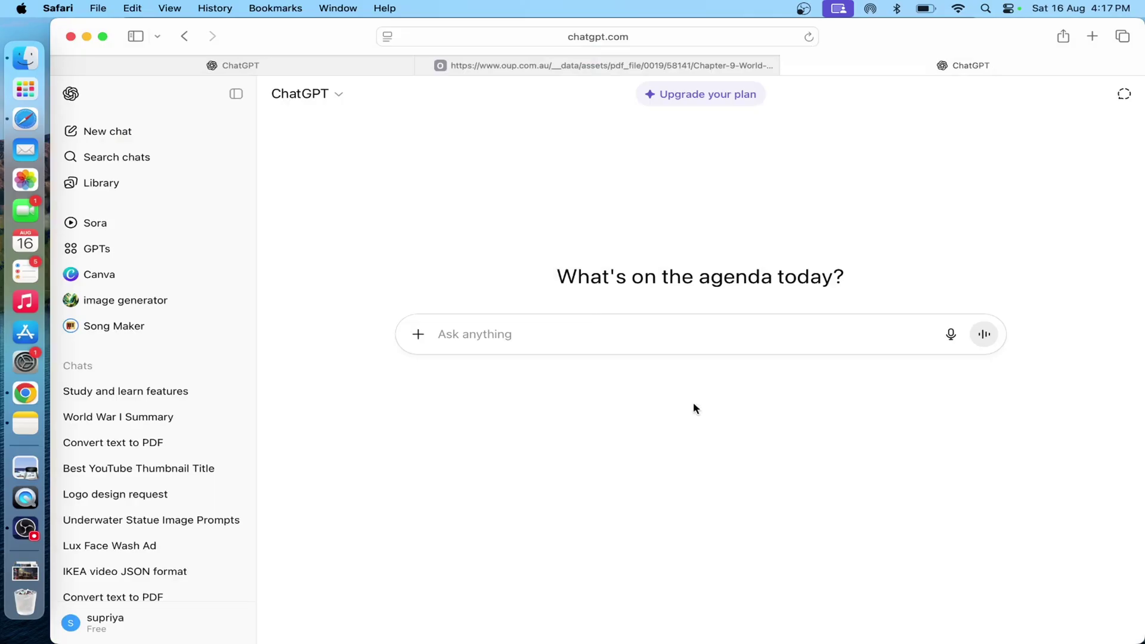
{"action": "left_click", "coordinate": [420, 336]}
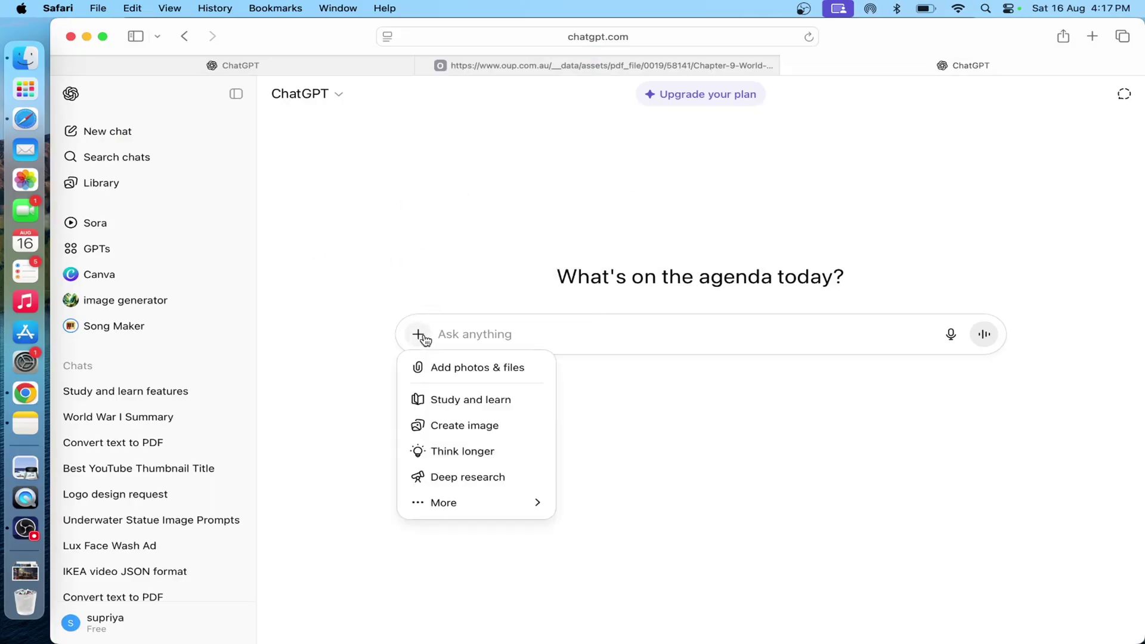
{"action": "left_click", "coordinate": [493, 406]}
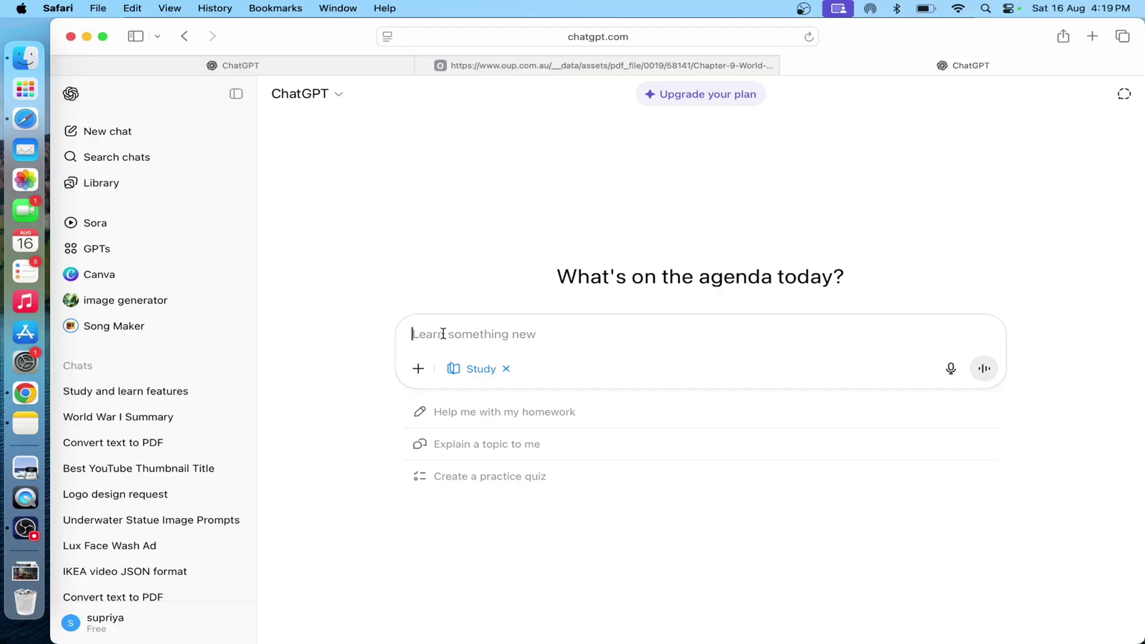
Attach Chapter-9-World-War-I-1914-1918.pdf from the Downloads folder and send the prompt "pls sumamrize this topic and provide important bullet points".
{"action": "left_click", "coordinate": [419, 369]}
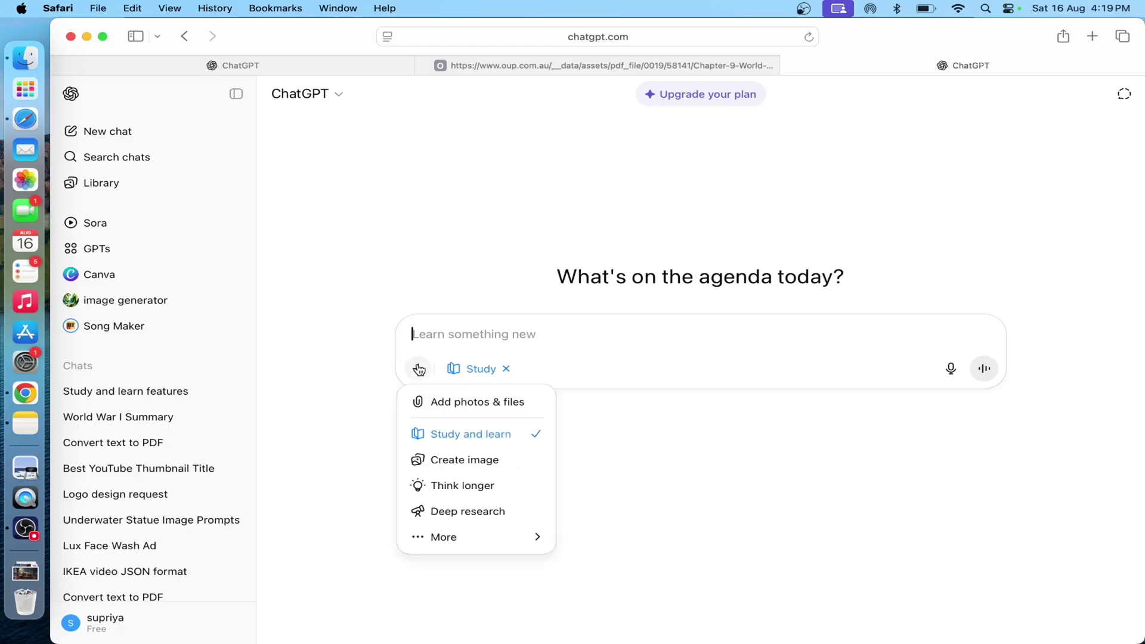
{"action": "left_click", "coordinate": [461, 402]}
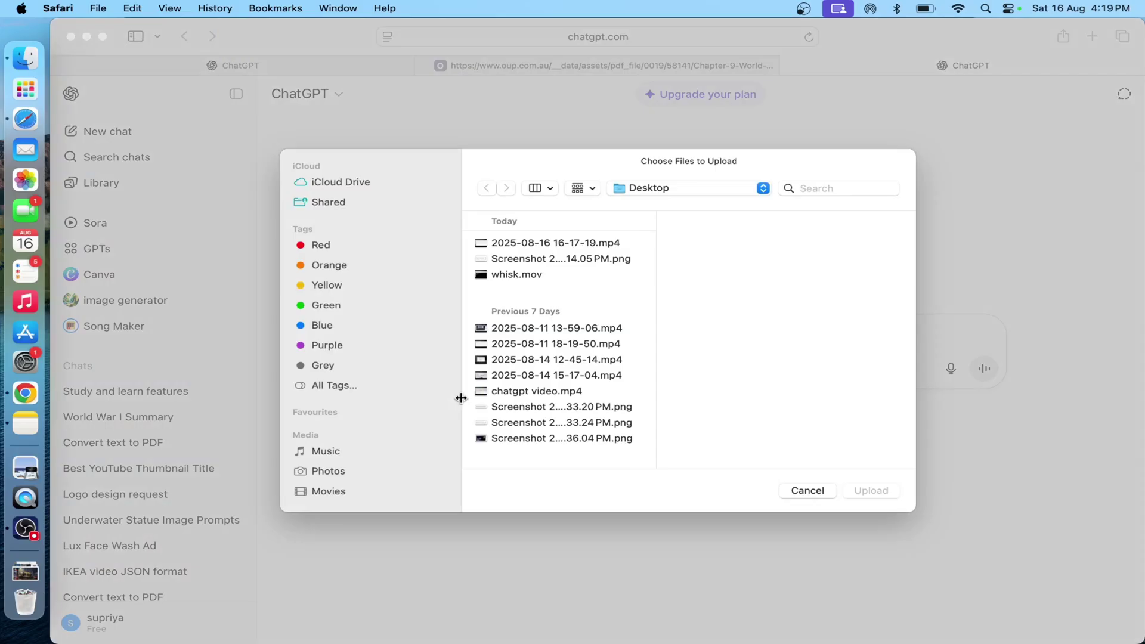
{"action": "key", "text": "alt+super+l"}
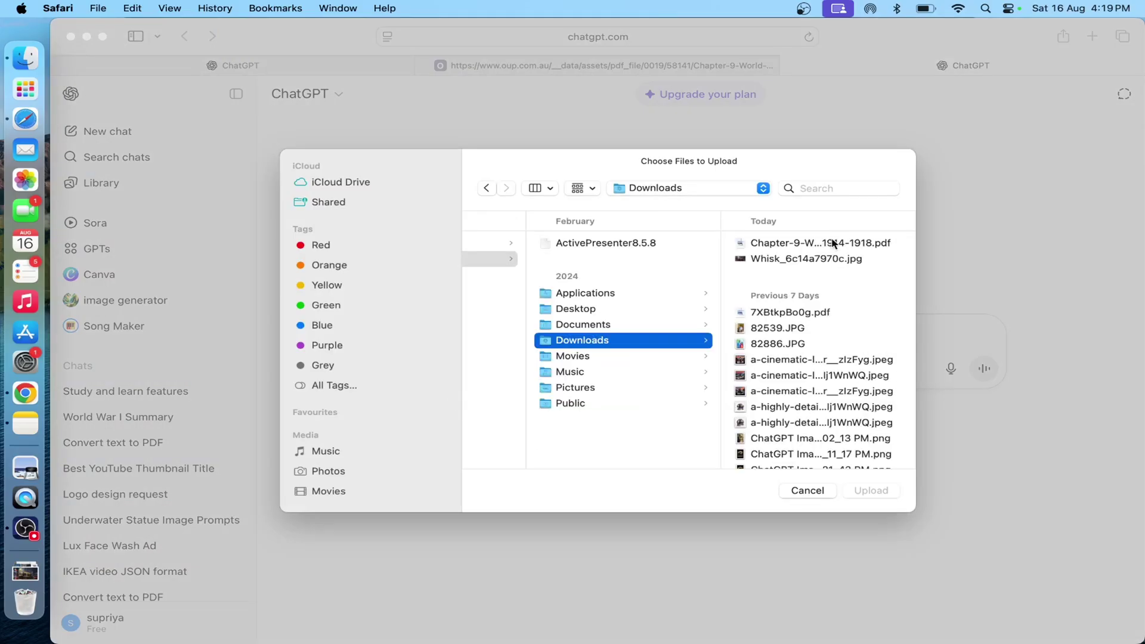
{"action": "left_click", "coordinate": [775, 242]}
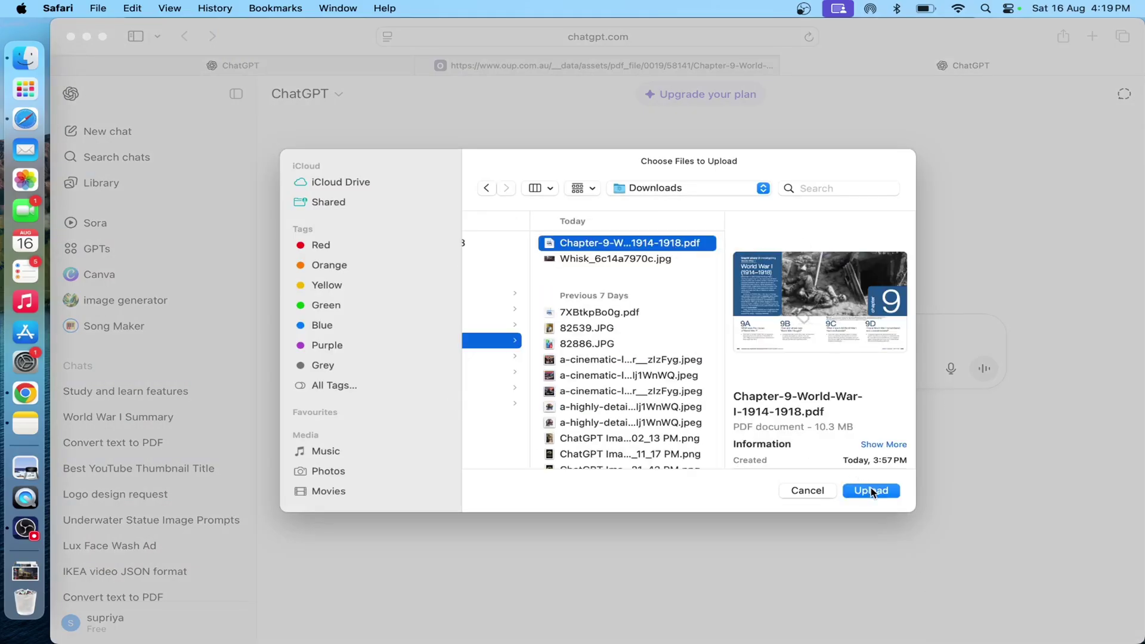
{"action": "left_click", "coordinate": [874, 495]}
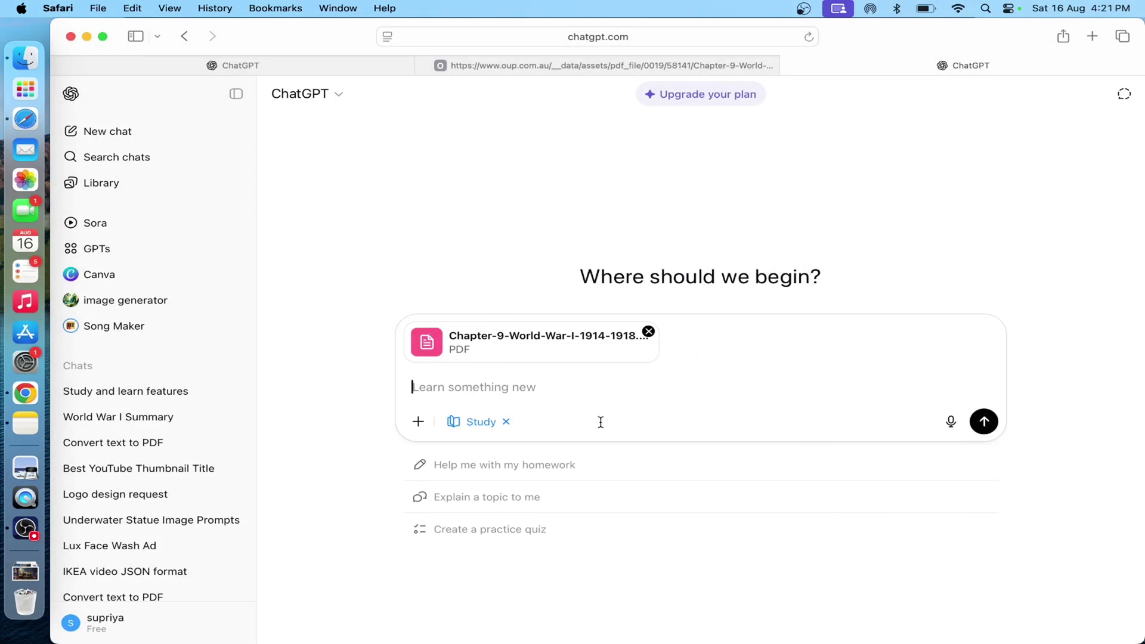
{"action": "type", "text": "pls sumamrize this topic and provide important bullet points"}
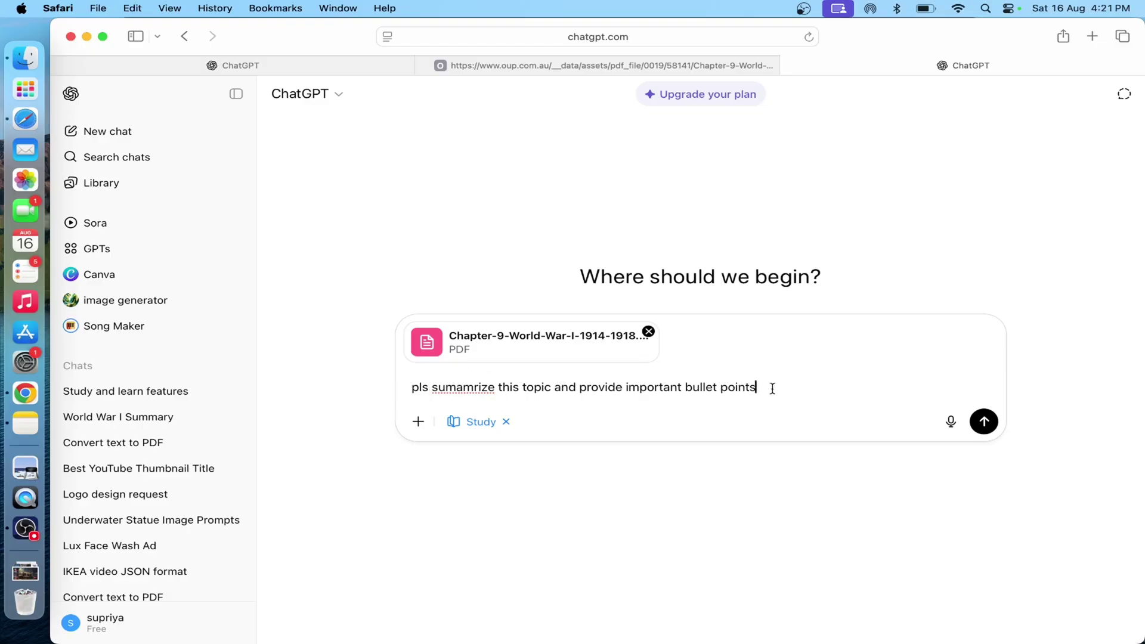
{"action": "left_click", "coordinate": [984, 423]}
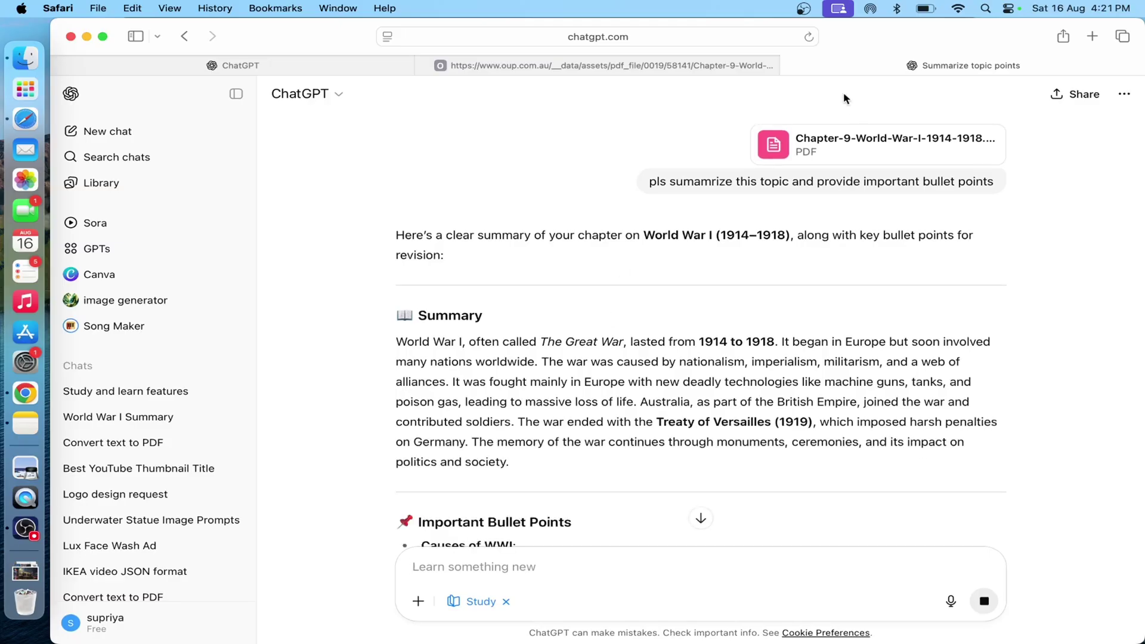
Read through the chapter summary and the important bullet points in the reply.
{"action": "scroll", "coordinate": [728, 302], "scroll_direction": "down", "scroll_amount": 4}
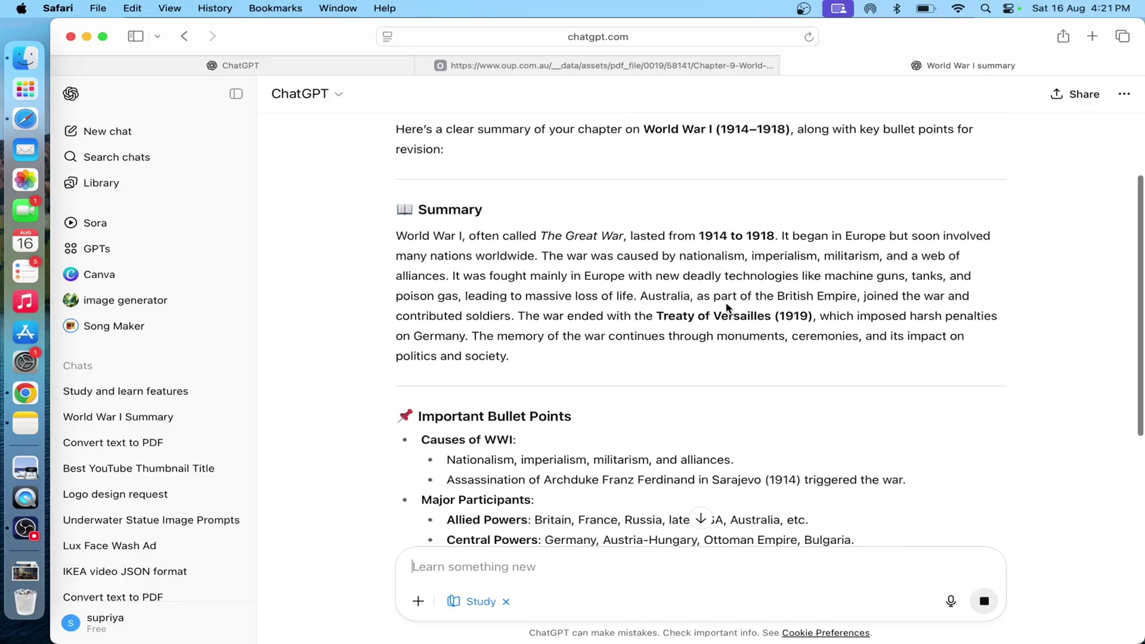
{"action": "left_click_drag", "start_coordinate": [396, 234], "coordinate": [535, 358]}
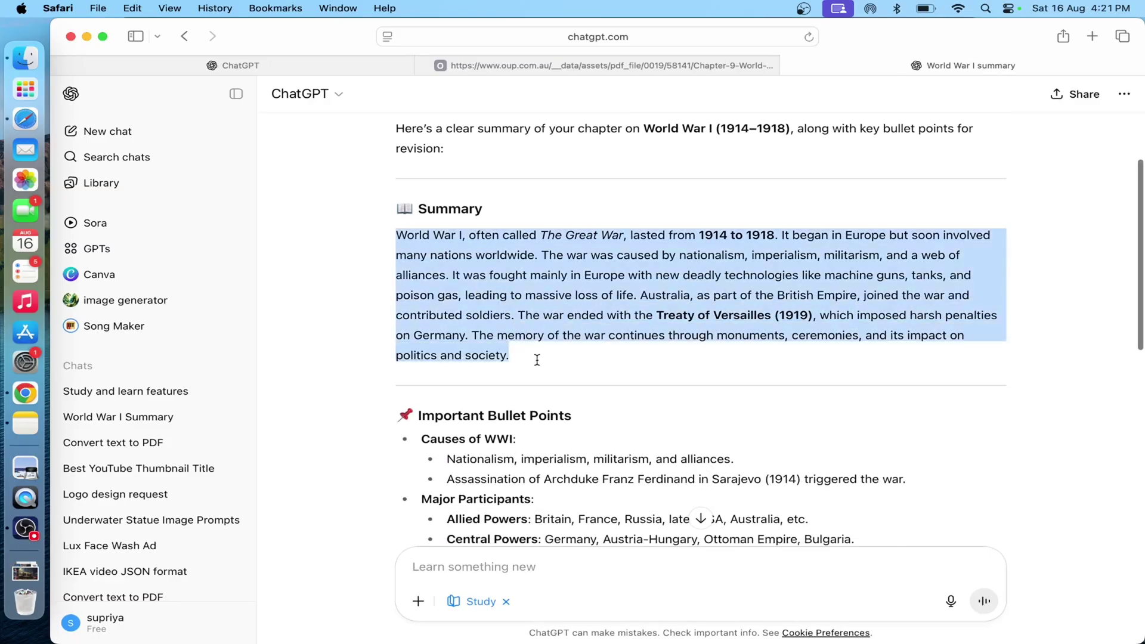
{"action": "scroll", "coordinate": [537, 360], "scroll_direction": "down", "scroll_amount": 5}
{"action": "left_click_drag", "start_coordinate": [398, 282], "coordinate": [843, 406]}
{"action": "scroll", "coordinate": [684, 473], "scroll_direction": "down", "scroll_amount": 3}
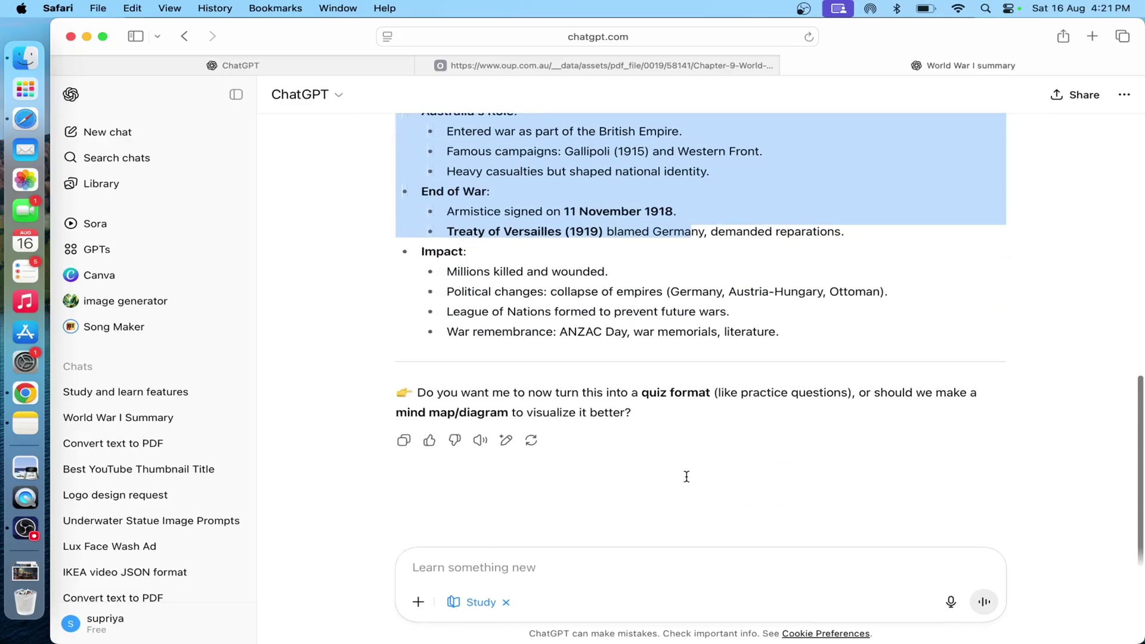
{"action": "scroll", "coordinate": [686, 476], "scroll_direction": "up", "scroll_amount": 6}
{"action": "left_click", "coordinate": [685, 475]}
{"action": "scroll", "coordinate": [685, 475], "scroll_direction": "down", "scroll_amount": 1}
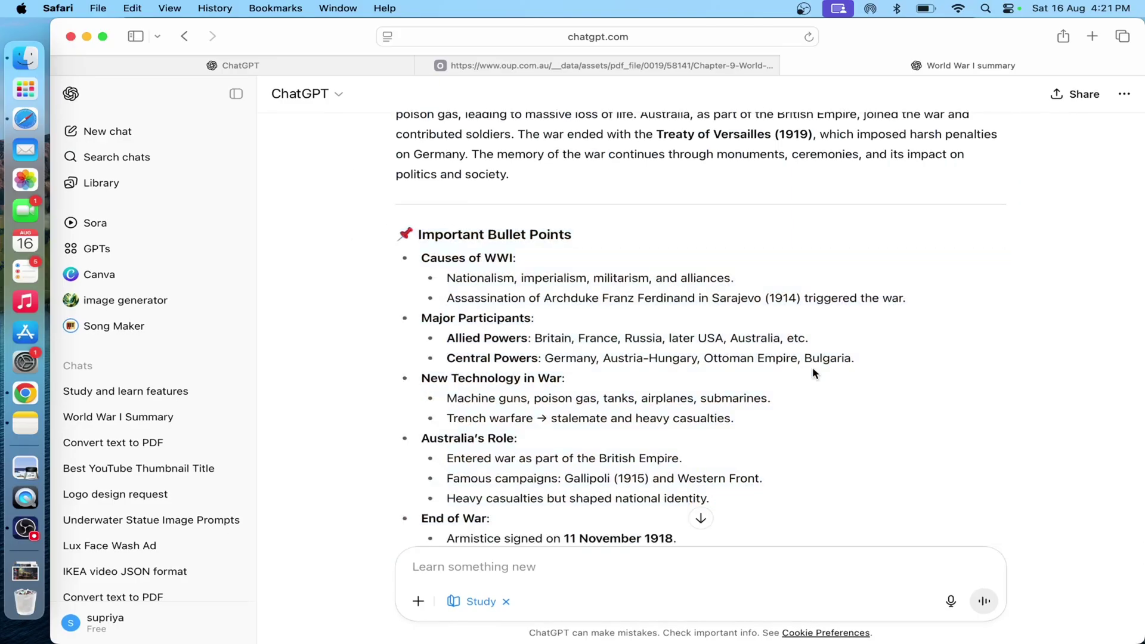
Copy the "Causes of WWI" bullet points from the reply into a new message, add "explain in detail" on a new line and send it.
{"action": "left_click", "coordinate": [550, 568]}
{"action": "left_click_drag", "start_coordinate": [422, 257], "coordinate": [933, 295]}
{"action": "key", "text": "super+c"}
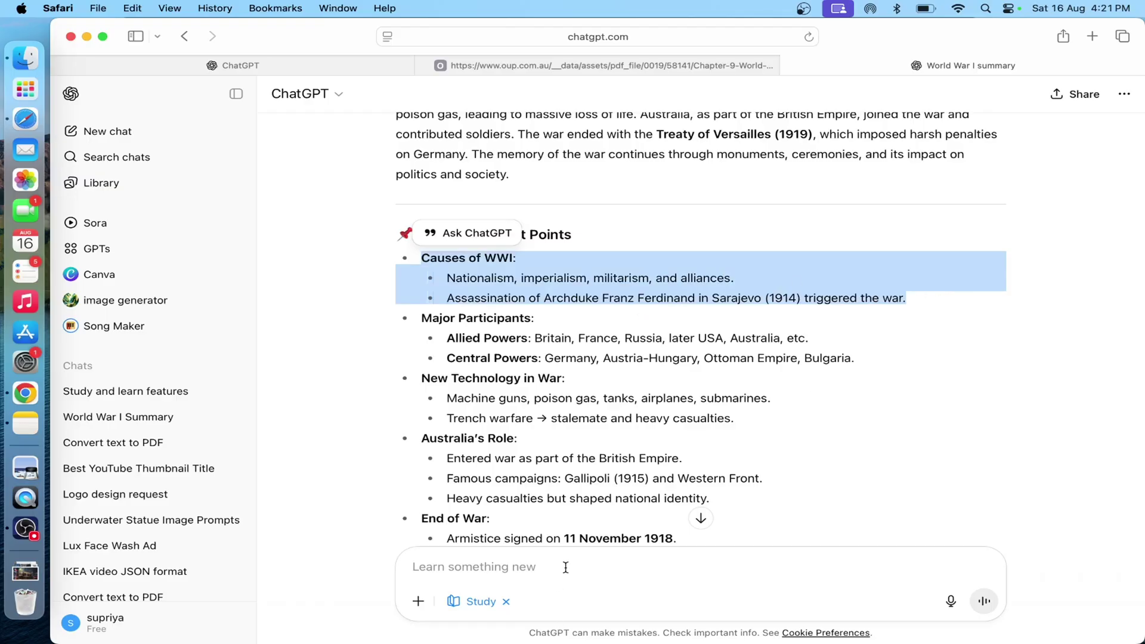
{"action": "left_click", "coordinate": [526, 571]}
{"action": "key", "text": "super+v"}
{"action": "key", "text": "shift+Return"}
{"action": "type", "text": "explain in detail"}
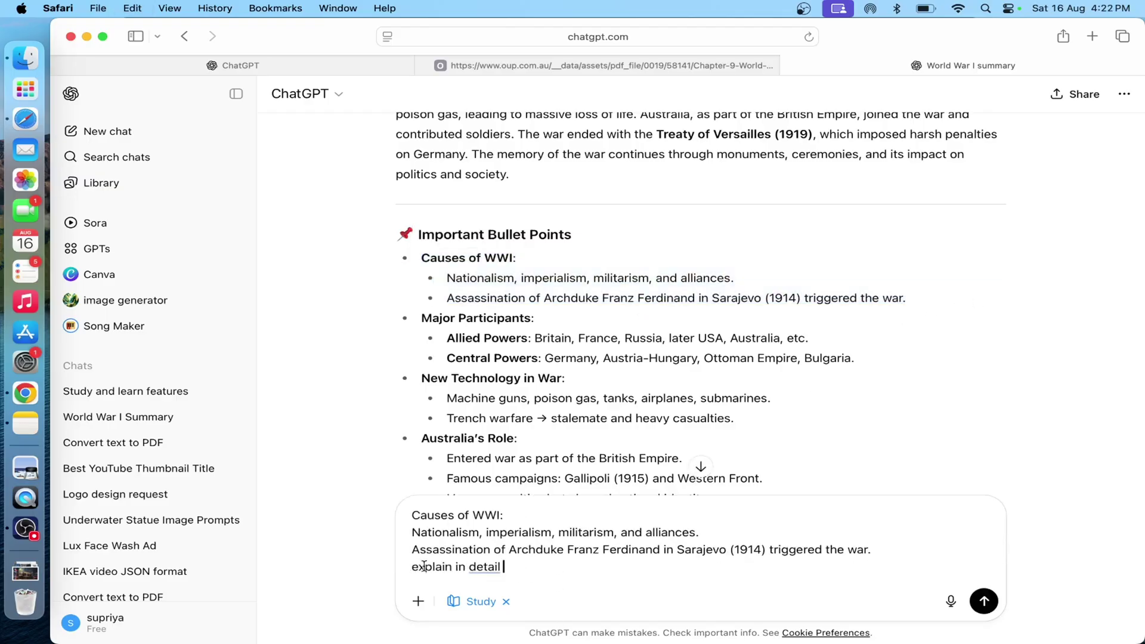
{"action": "key", "text": "Return"}
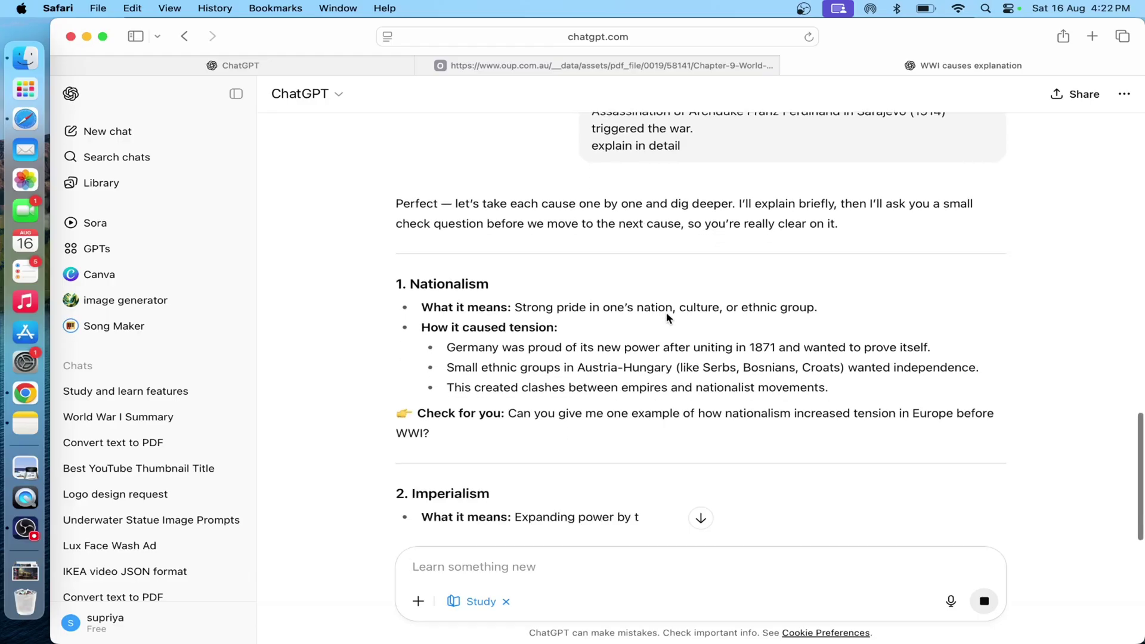
Read the detailed explanation of the World War I causes through to the quick recap and the closing question.
{"action": "scroll", "coordinate": [449, 308], "scroll_direction": "down", "scroll_amount": 5}
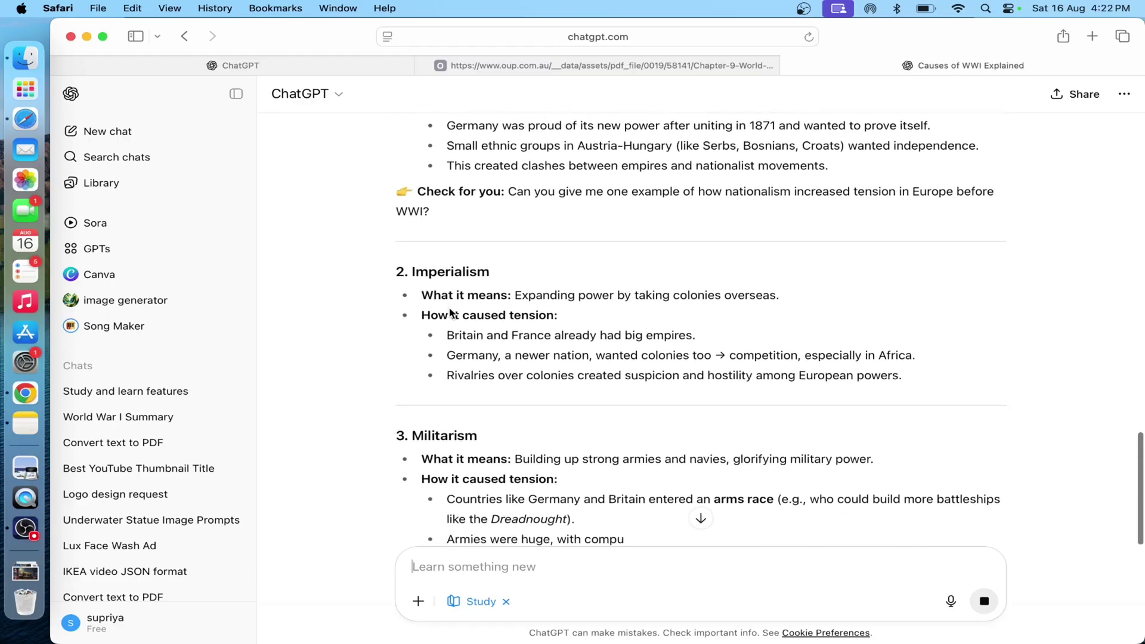
{"action": "scroll", "coordinate": [450, 309], "scroll_direction": "down", "scroll_amount": 5}
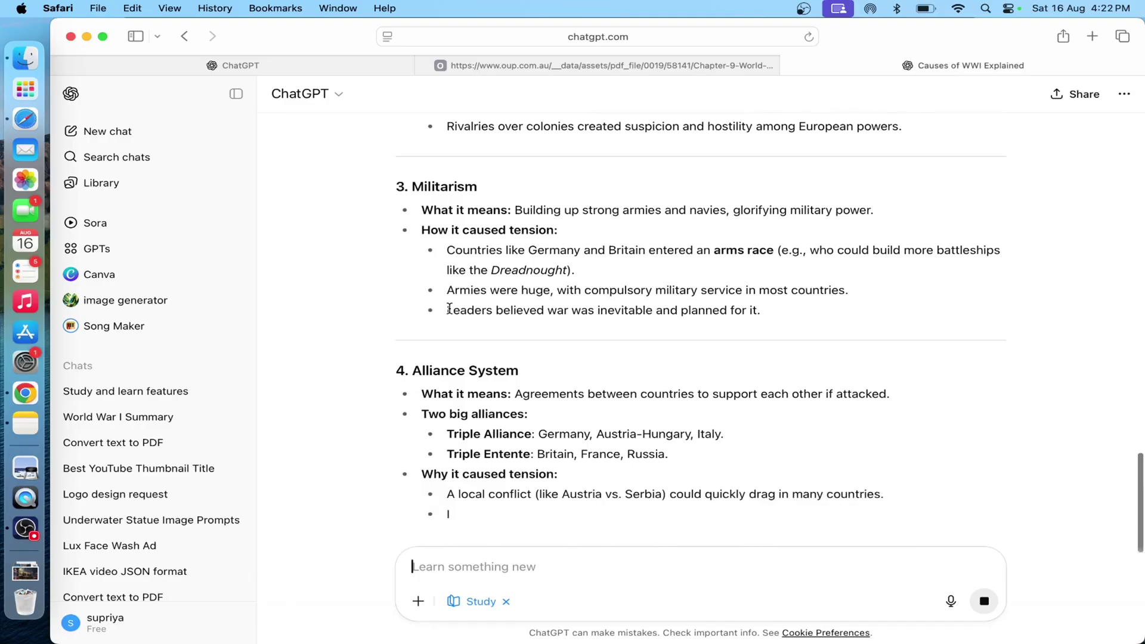
{"action": "scroll", "coordinate": [450, 309], "scroll_direction": "down", "scroll_amount": 5}
{"action": "scroll", "coordinate": [450, 309], "scroll_direction": "down", "scroll_amount": 1}
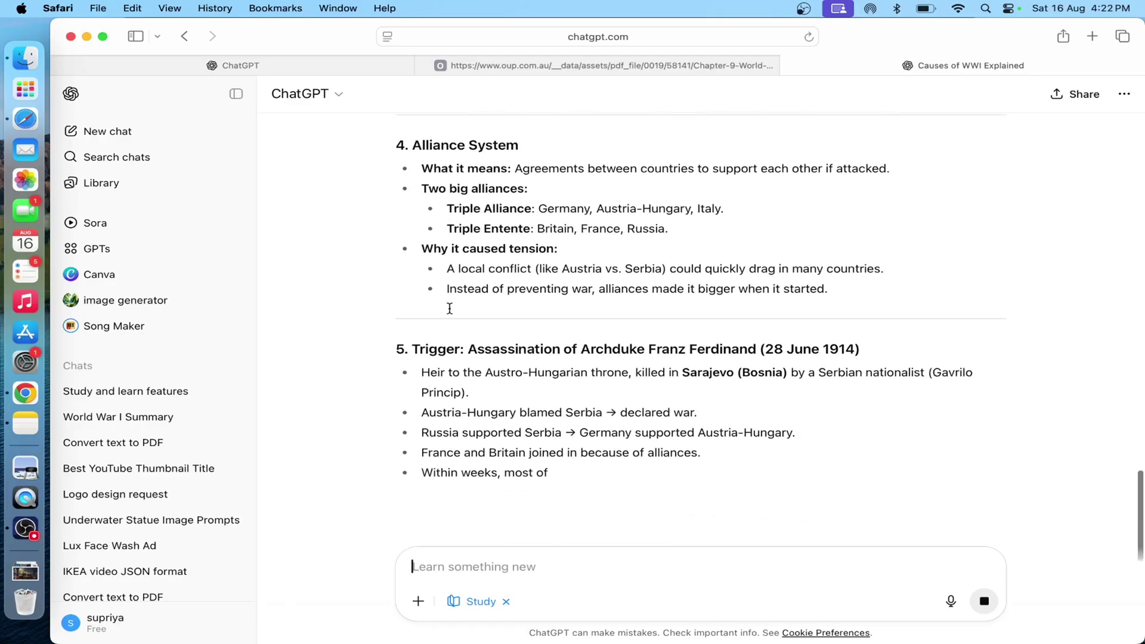
{"action": "scroll", "coordinate": [450, 314], "scroll_direction": "down", "scroll_amount": 5}
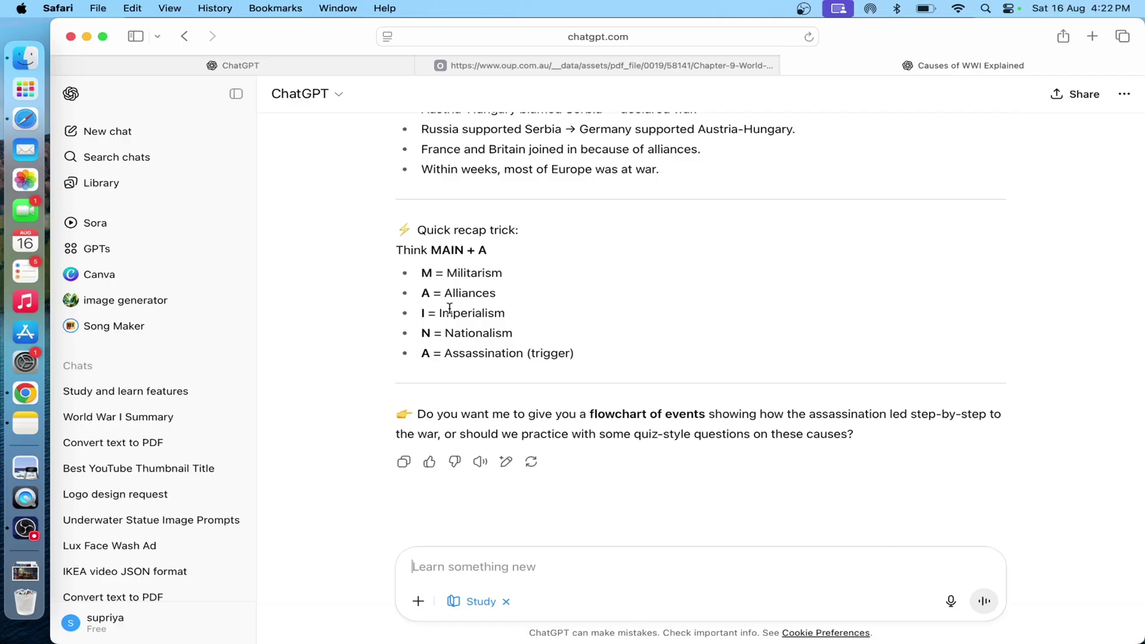
{"action": "scroll", "coordinate": [557, 495], "scroll_direction": "down", "scroll_amount": 1}
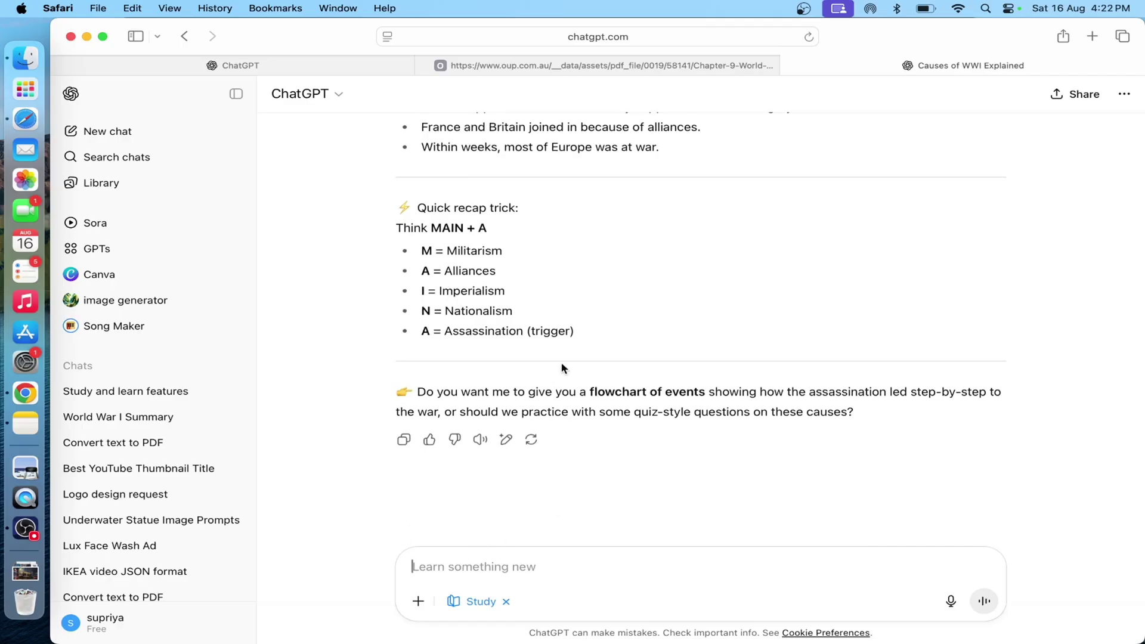
{"action": "scroll", "coordinate": [560, 364], "scroll_direction": "up", "scroll_amount": 7}
{"action": "scroll", "coordinate": [563, 369], "scroll_direction": "up", "scroll_amount": 10}
{"action": "scroll", "coordinate": [560, 366], "scroll_direction": "down", "scroll_amount": 15}
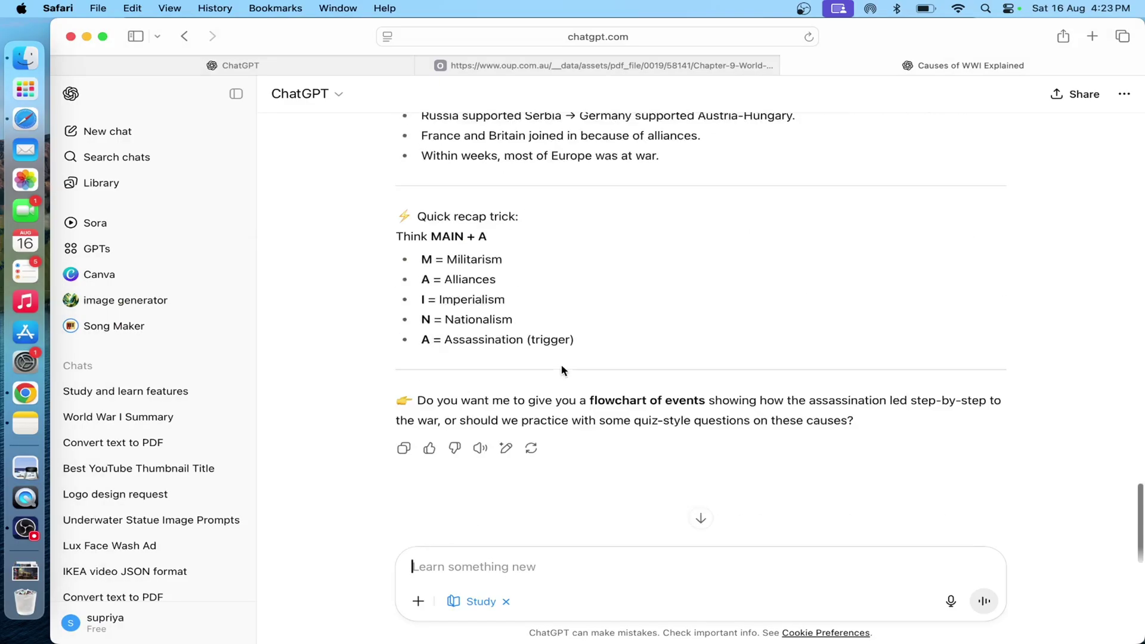
Send the prompt "Create 10 flashcards for World War II causes with answers hidden.".
{"action": "left_click", "coordinate": [505, 569]}
{"action": "type", "text": "Create 10 flashcards for World War II causes with answers hidden."}
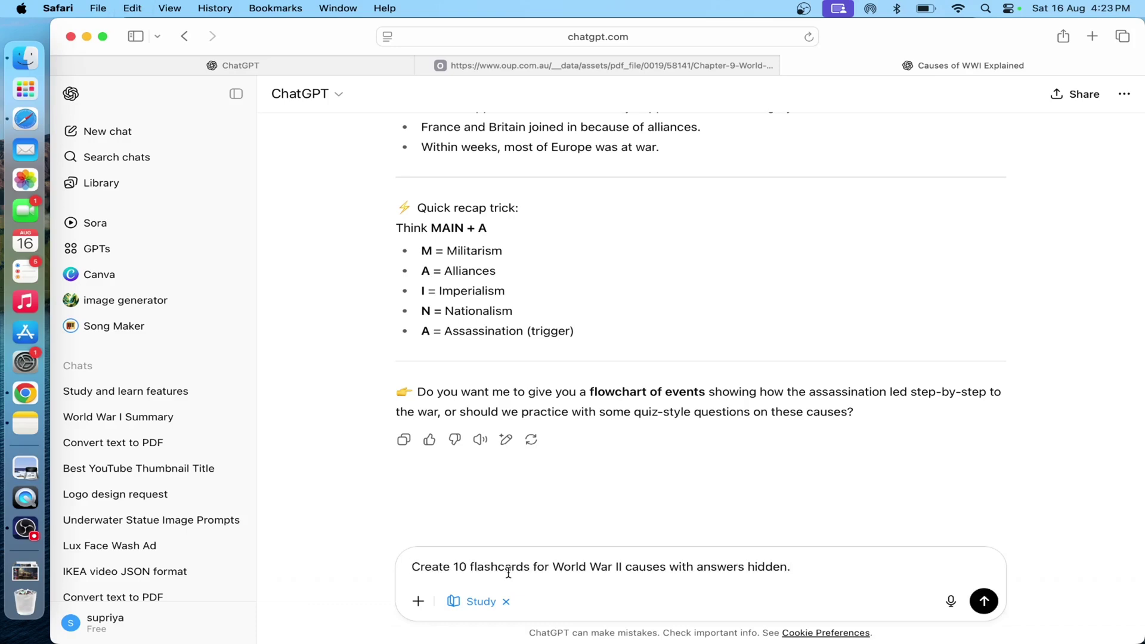
{"action": "left_click_drag", "start_coordinate": [791, 567], "coordinate": [424, 568]}
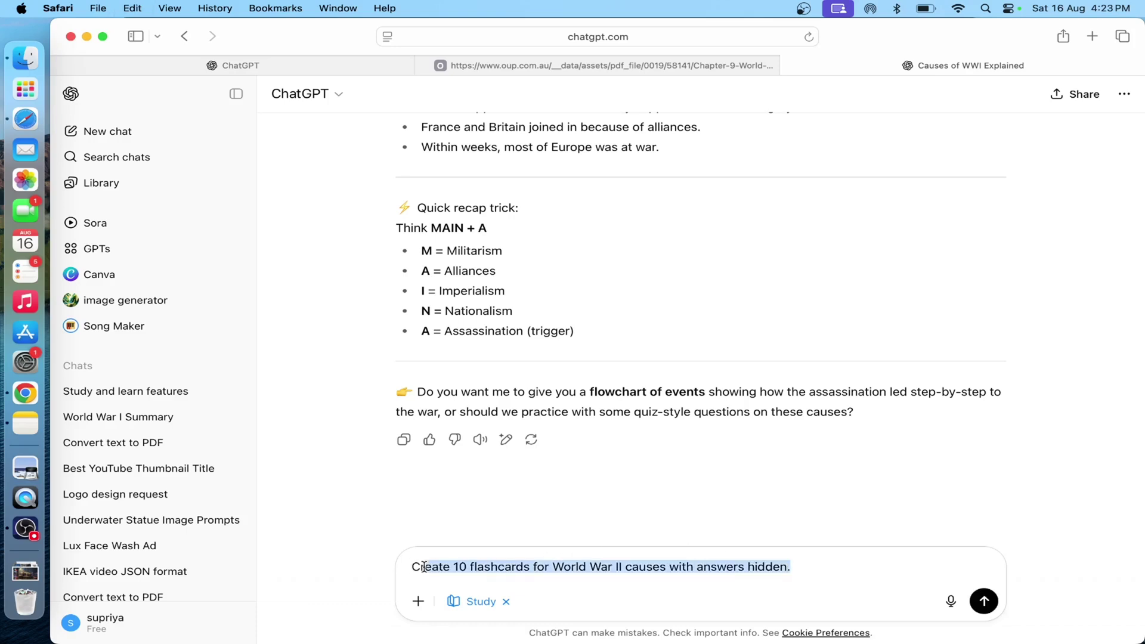
{"action": "left_click", "coordinate": [862, 561]}
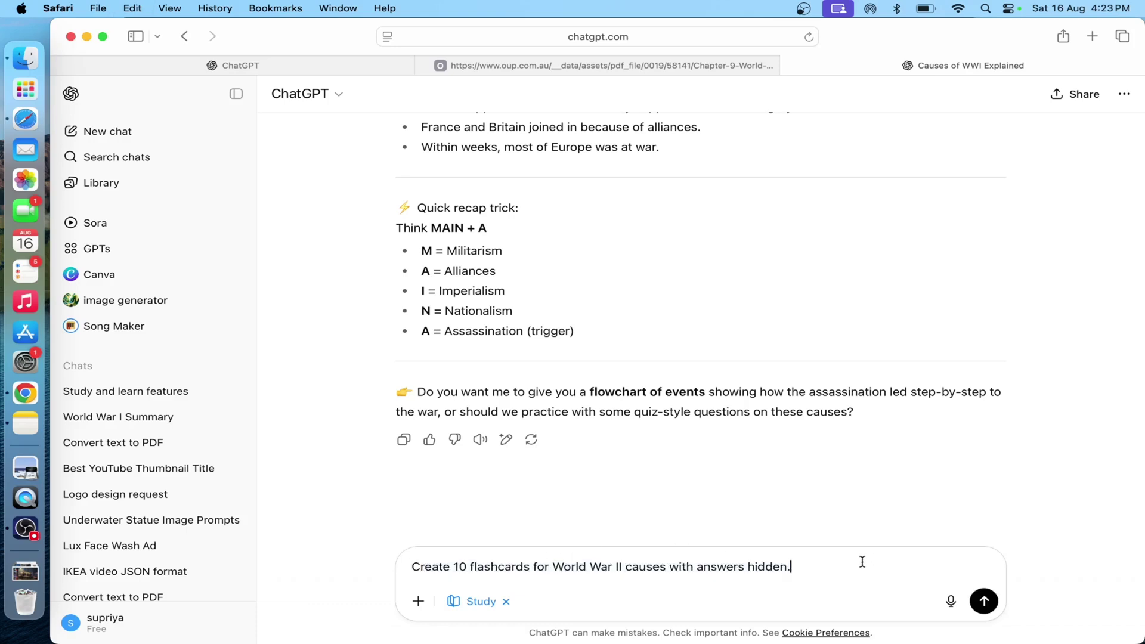
{"action": "left_click", "coordinate": [984, 601]}
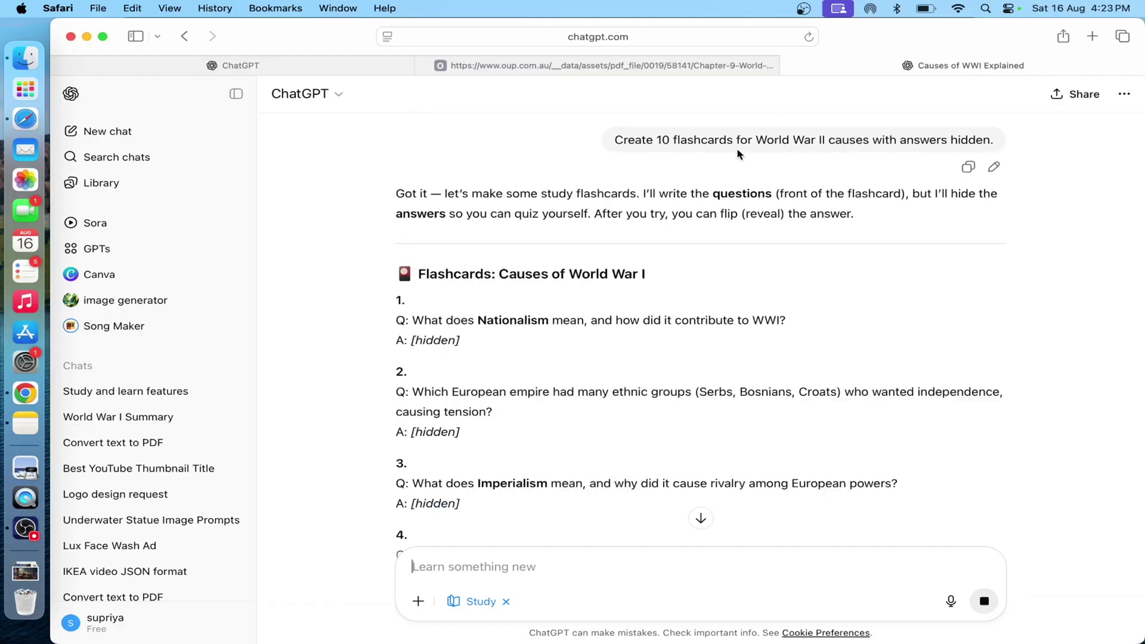
Look through the generated flashcard questions with hidden answers and the follow-up offer below them.
{"action": "scroll", "coordinate": [654, 320], "scroll_direction": "down", "scroll_amount": 3}
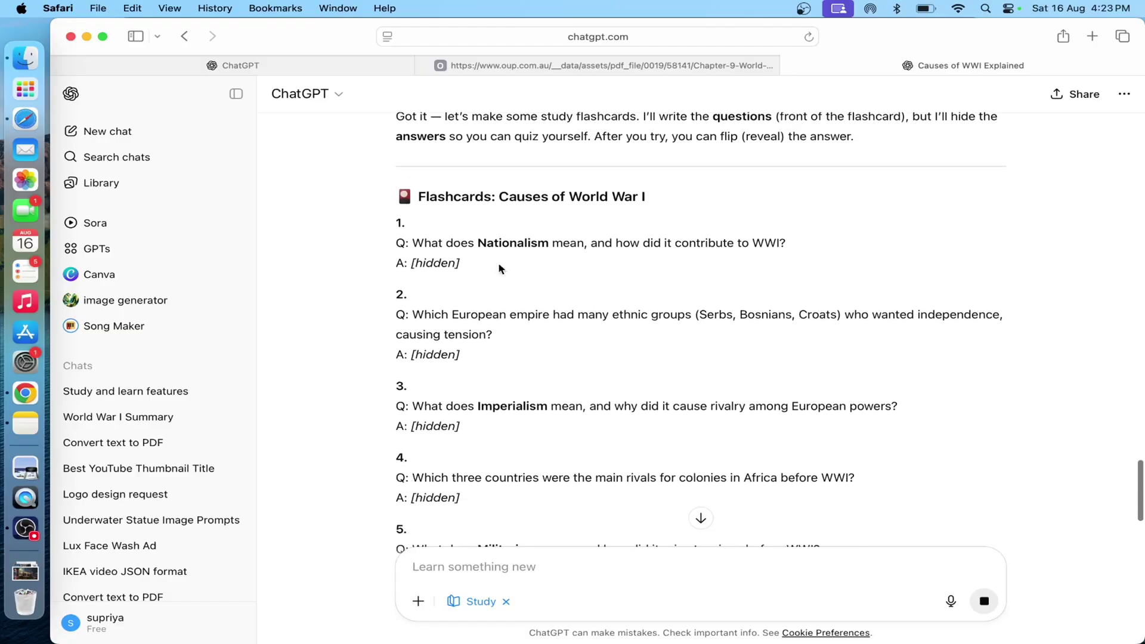
{"action": "left_click_drag", "start_coordinate": [413, 243], "coordinate": [818, 243]}
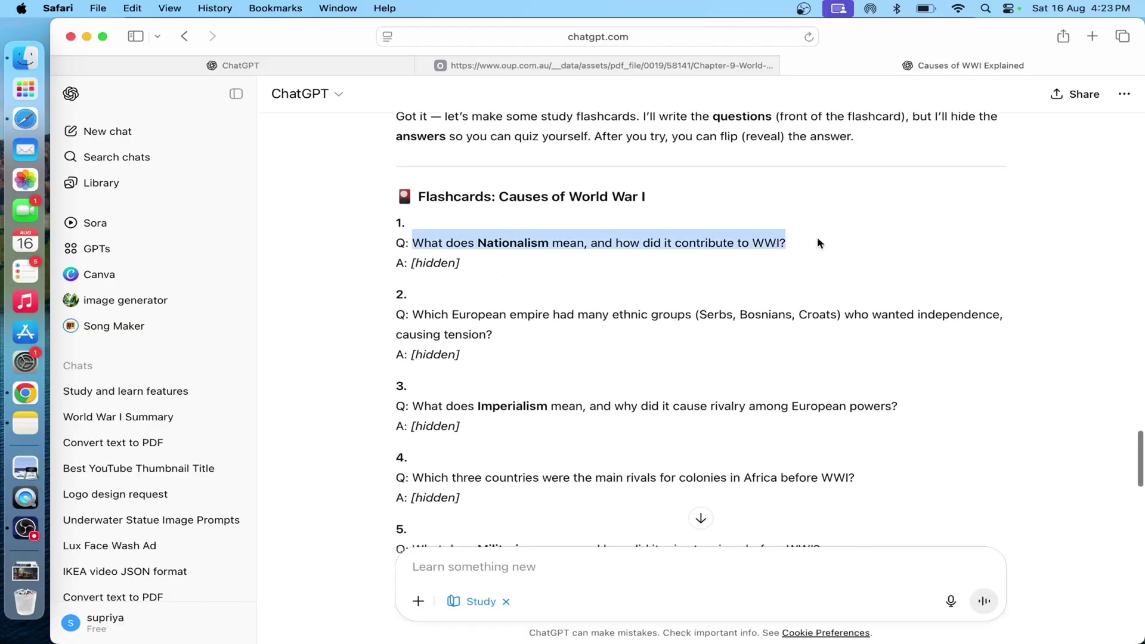
{"action": "left_click", "coordinate": [466, 274]}
{"action": "scroll", "coordinate": [466, 274], "scroll_direction": "down", "scroll_amount": 6}
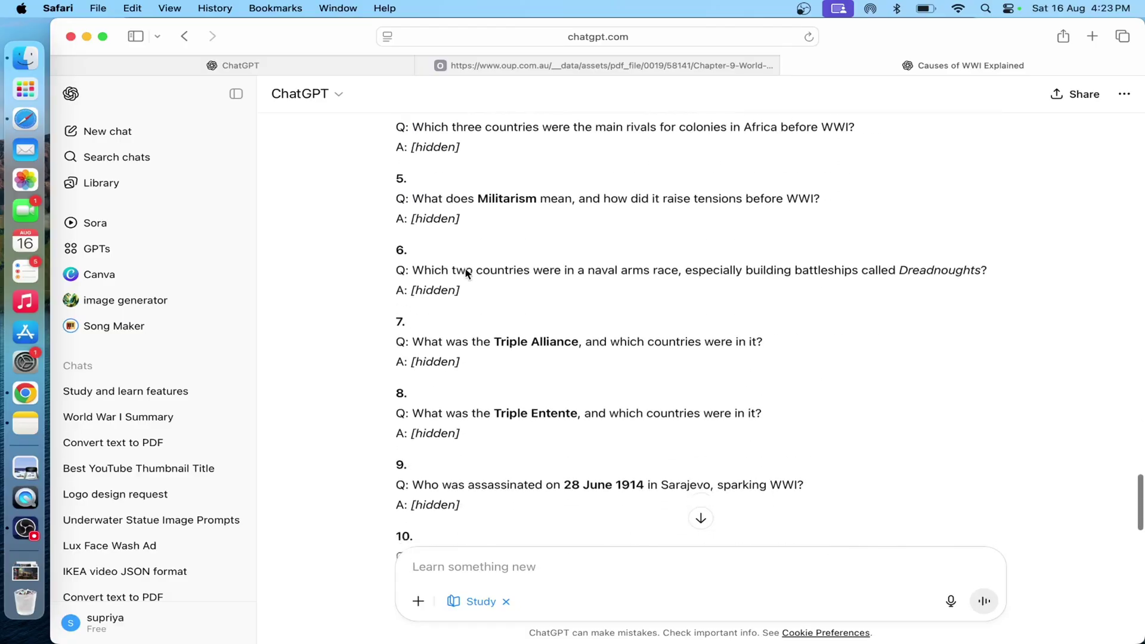
{"action": "scroll", "coordinate": [466, 274], "scroll_direction": "down", "scroll_amount": 4}
{"action": "scroll", "coordinate": [467, 274], "scroll_direction": "up", "scroll_amount": 6}
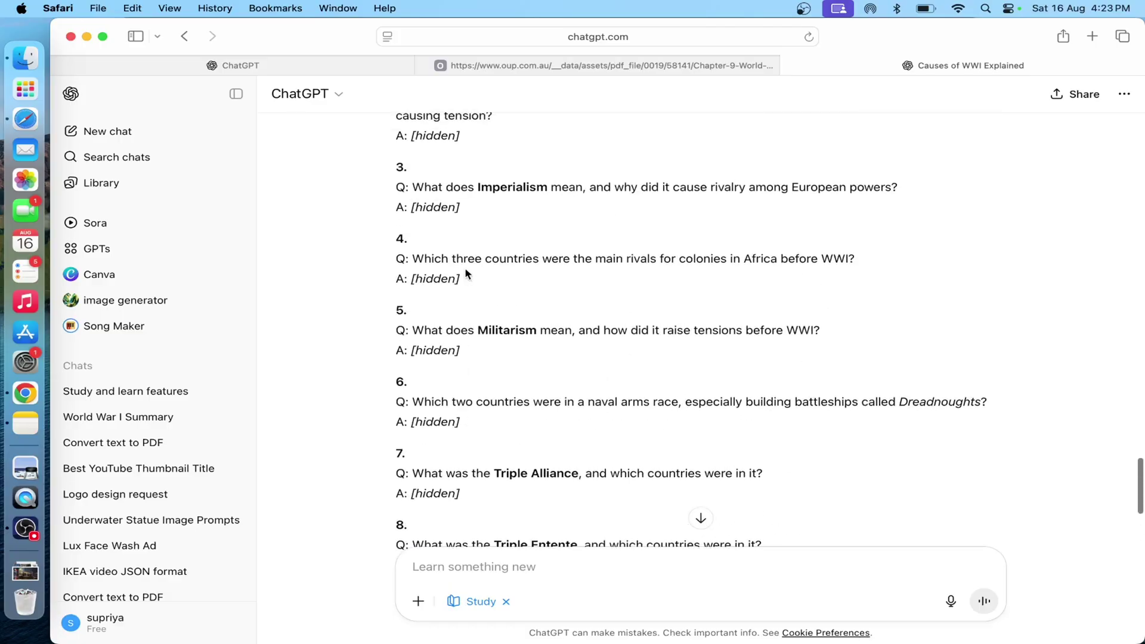
{"action": "scroll", "coordinate": [467, 274], "scroll_direction": "down", "scroll_amount": 5}
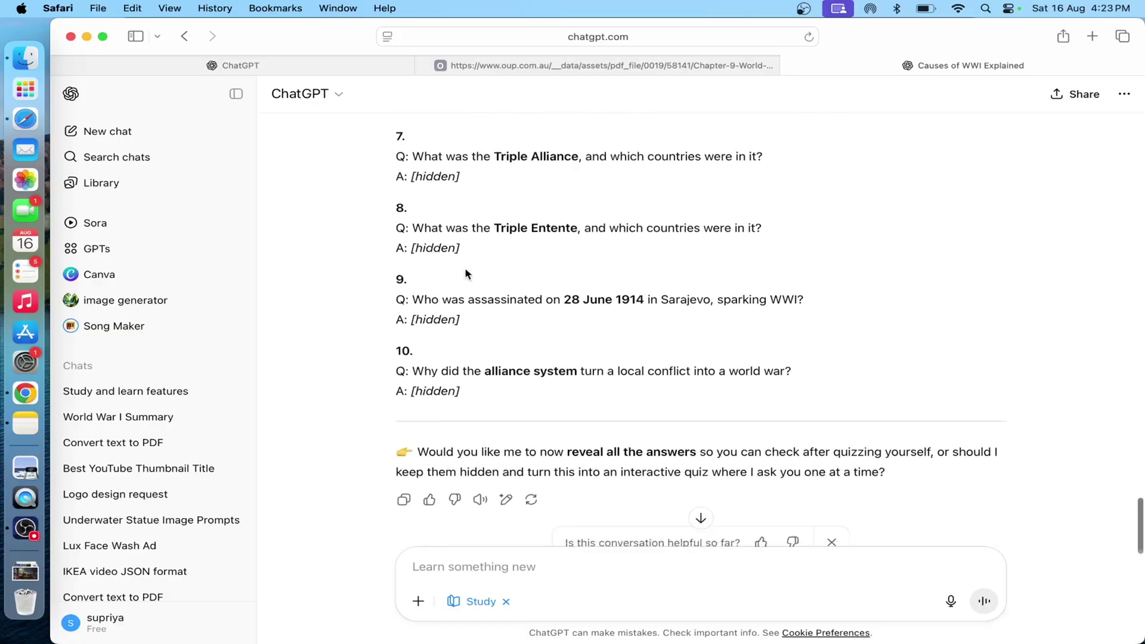
{"action": "scroll", "coordinate": [466, 274], "scroll_direction": "down", "scroll_amount": 2}
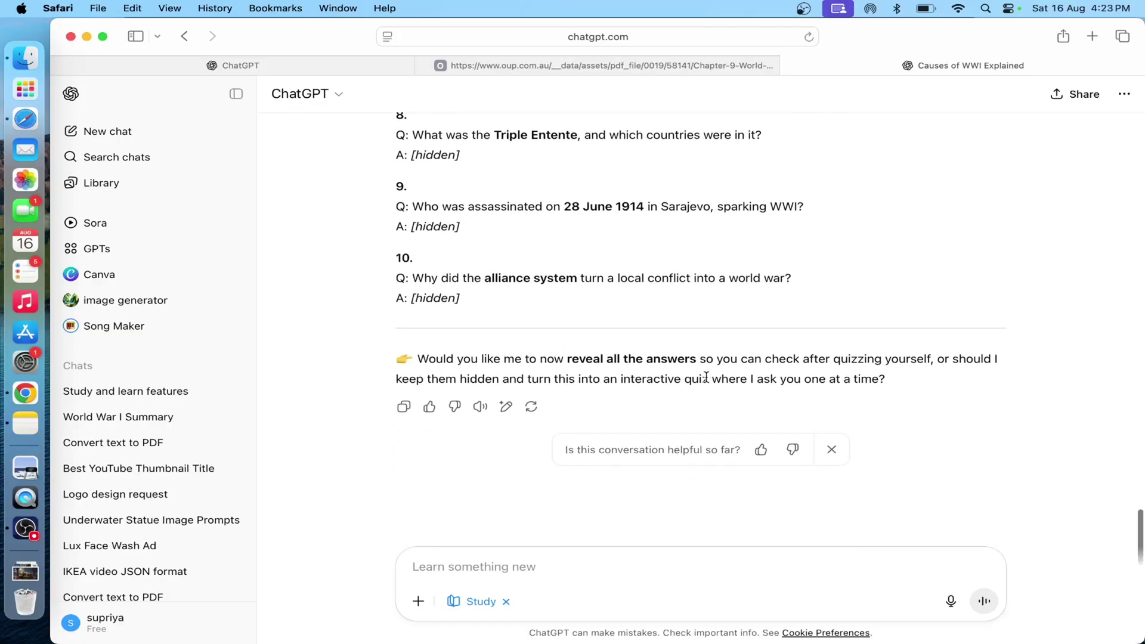
Copy "reveal all the answers" from the follow-up offer into a new message and send it.
{"action": "left_click_drag", "start_coordinate": [696, 359], "coordinate": [567, 359]}
{"action": "key", "text": "super+c"}
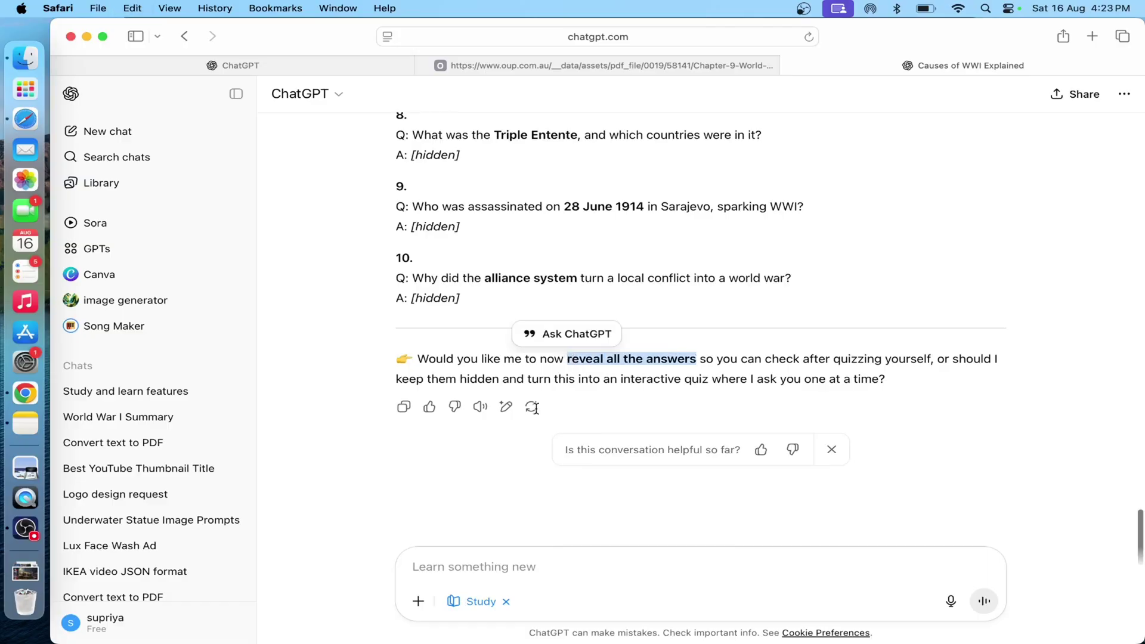
{"action": "left_click", "coordinate": [532, 581]}
{"action": "key", "text": "super+v"}
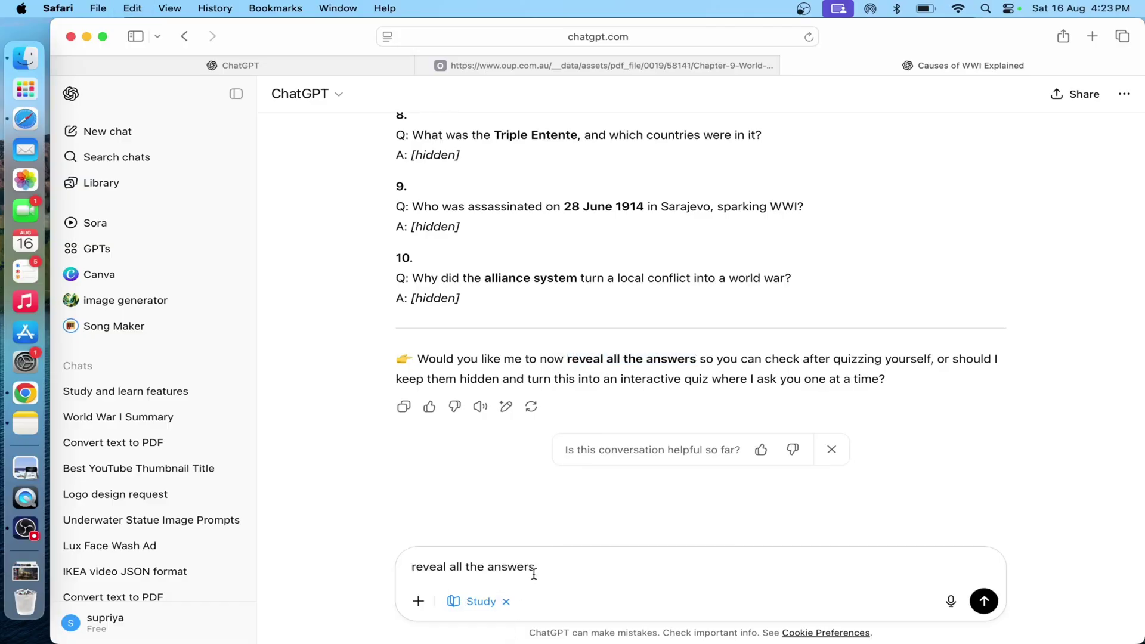
{"action": "key", "text": "Return"}
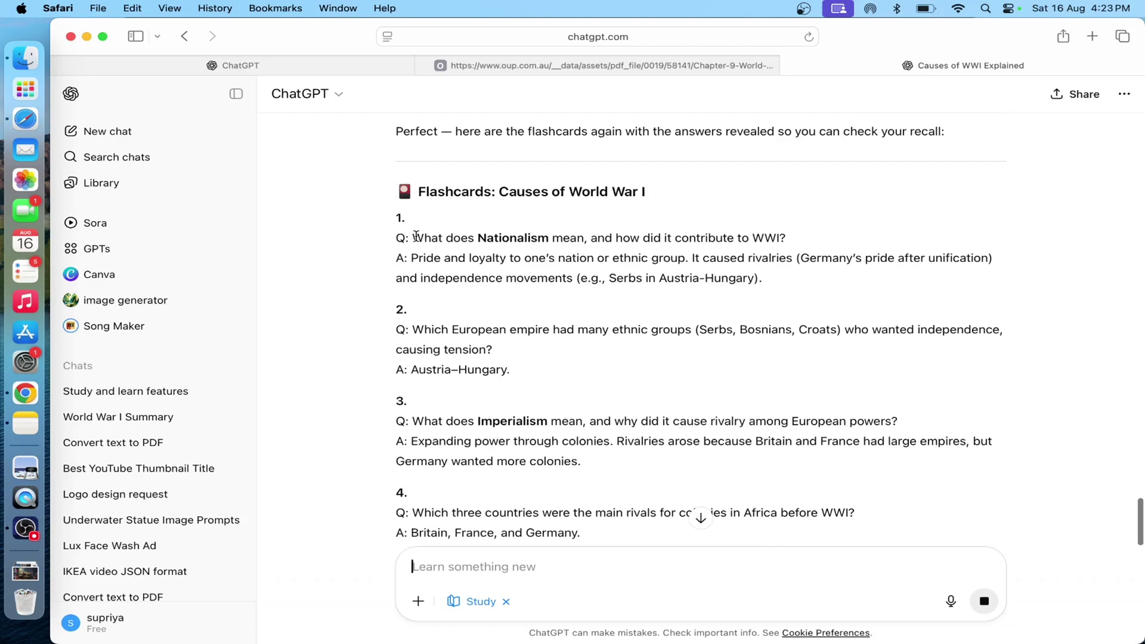
Read the revealed flashcard answers on the causes of World War I through to the closing follow-up question.
{"action": "left_click_drag", "start_coordinate": [414, 238], "coordinate": [678, 257]}
{"action": "left_click", "coordinate": [941, 252]}
{"action": "left_click_drag", "start_coordinate": [1002, 260], "coordinate": [411, 257]}
{"action": "left_click_drag", "start_coordinate": [793, 276], "coordinate": [412, 256]}
{"action": "scroll", "coordinate": [447, 322], "scroll_direction": "down", "scroll_amount": 2}
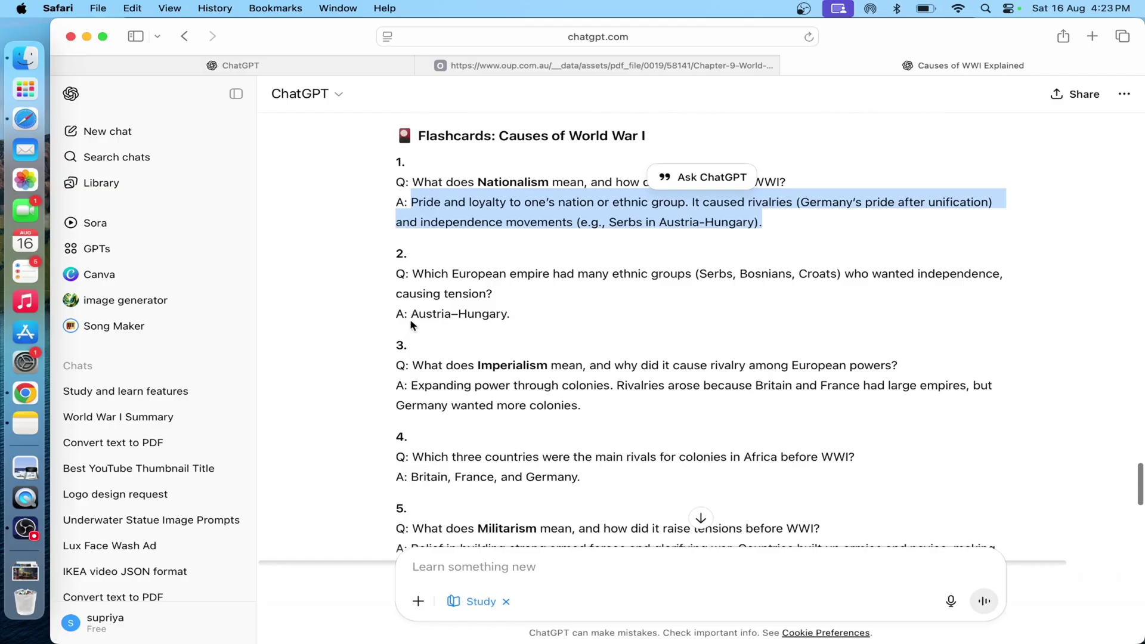
{"action": "left_click_drag", "start_coordinate": [410, 318], "coordinate": [516, 315]}
{"action": "scroll", "coordinate": [519, 369], "scroll_direction": "down", "scroll_amount": 1}
{"action": "left_click_drag", "start_coordinate": [411, 360], "coordinate": [601, 365]}
{"action": "scroll", "coordinate": [601, 370], "scroll_direction": "down", "scroll_amount": 5}
{"action": "scroll", "coordinate": [601, 372], "scroll_direction": "down", "scroll_amount": 10}
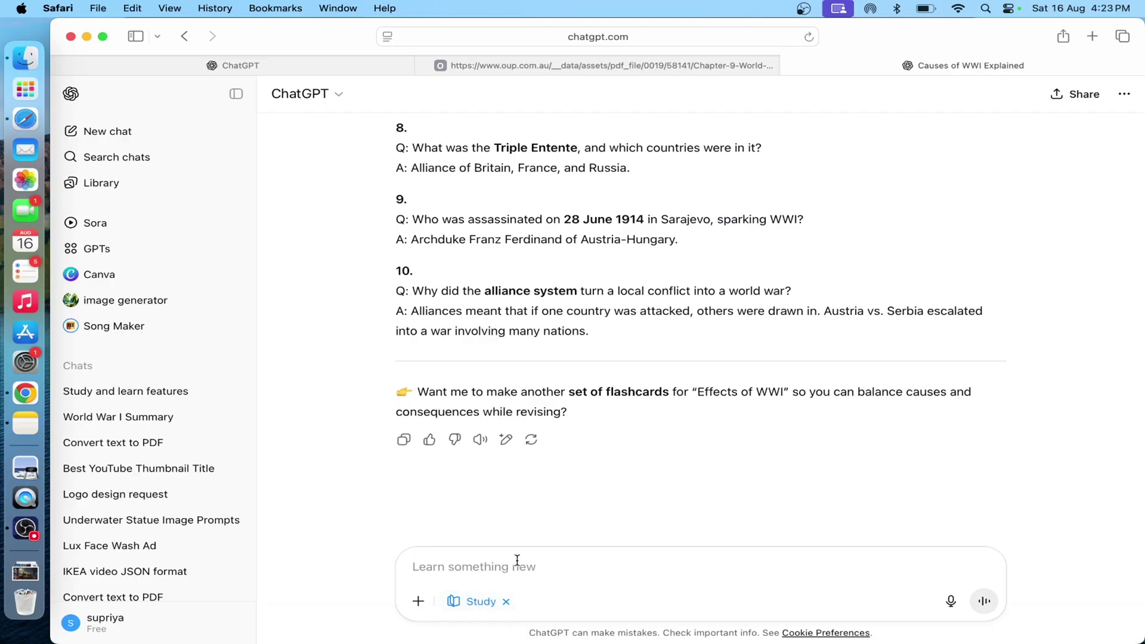
Send the prompt "provide 20 questions quiz on the same topic".
{"action": "type", "text": "p"}
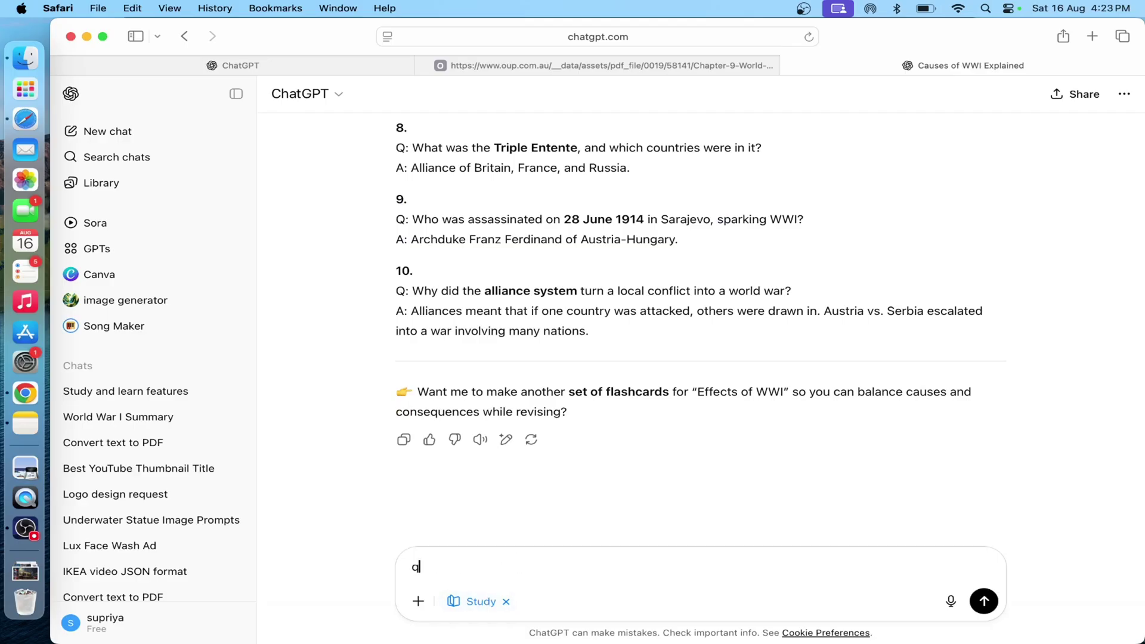
{"action": "key", "text": "BackSpace"}
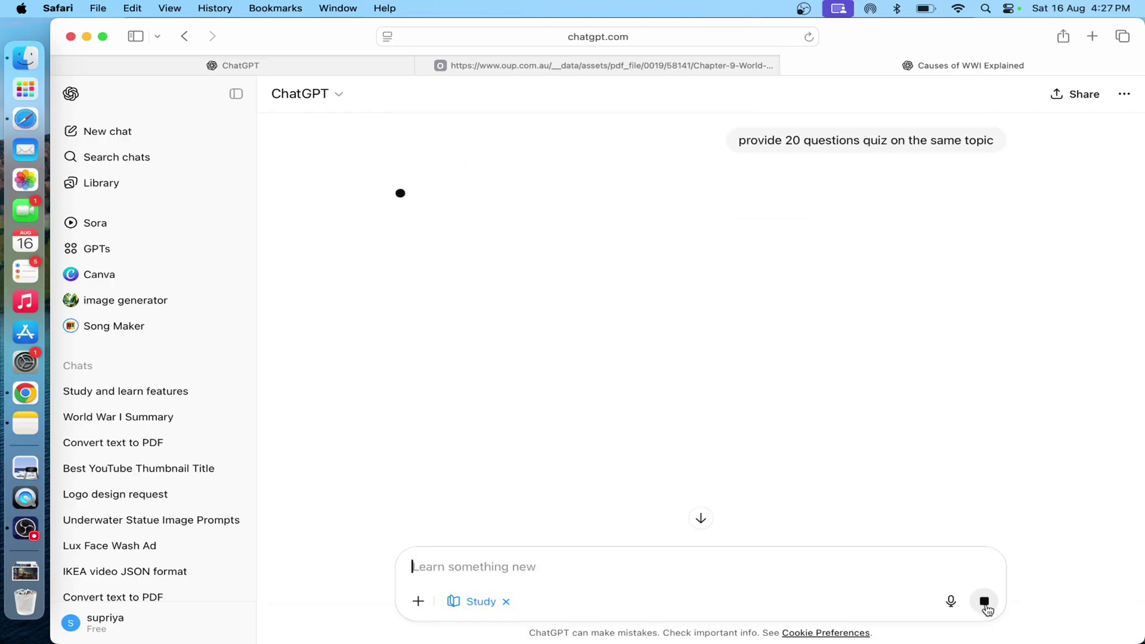
{"action": "scroll", "coordinate": [603, 235], "scroll_direction": "up", "scroll_amount": 5}
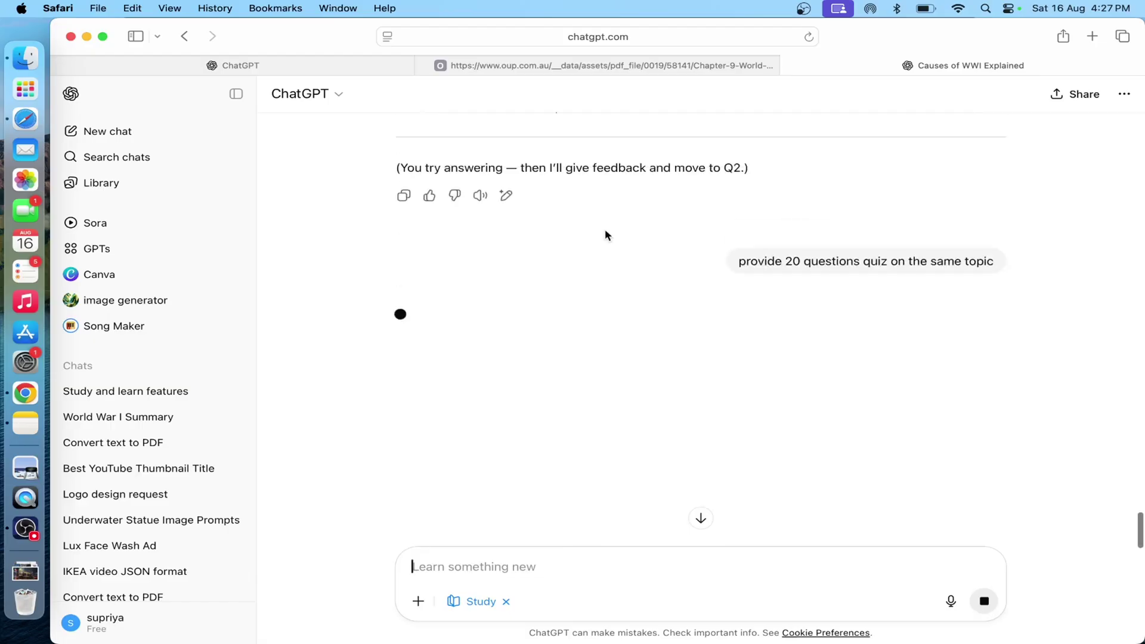
{"action": "scroll", "coordinate": [605, 234], "scroll_direction": "down", "scroll_amount": 6}
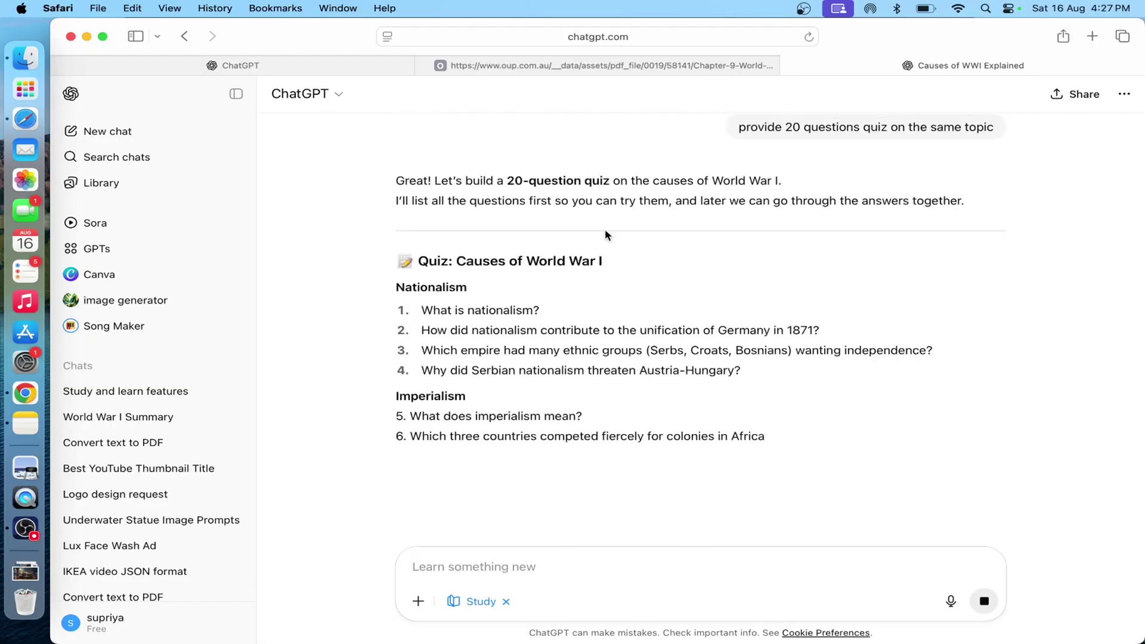
Look through the quiz questions from Nationalism to Trigger Event and the offer below them.
{"action": "scroll", "coordinate": [605, 233], "scroll_direction": "down", "scroll_amount": 5}
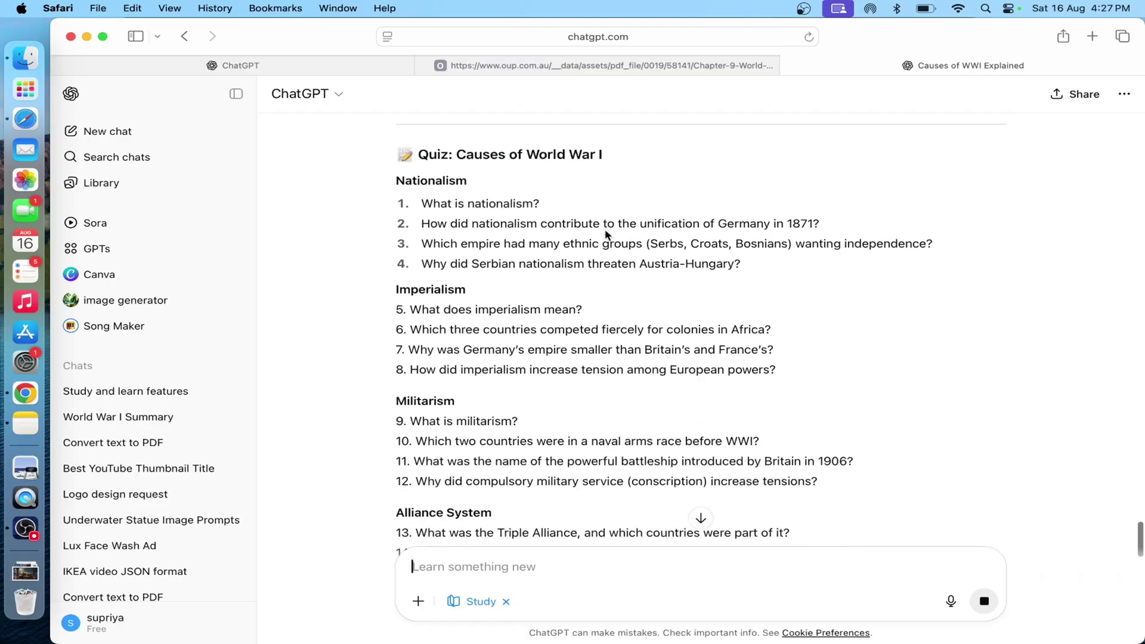
{"action": "scroll", "coordinate": [606, 234], "scroll_direction": "down", "scroll_amount": 9}
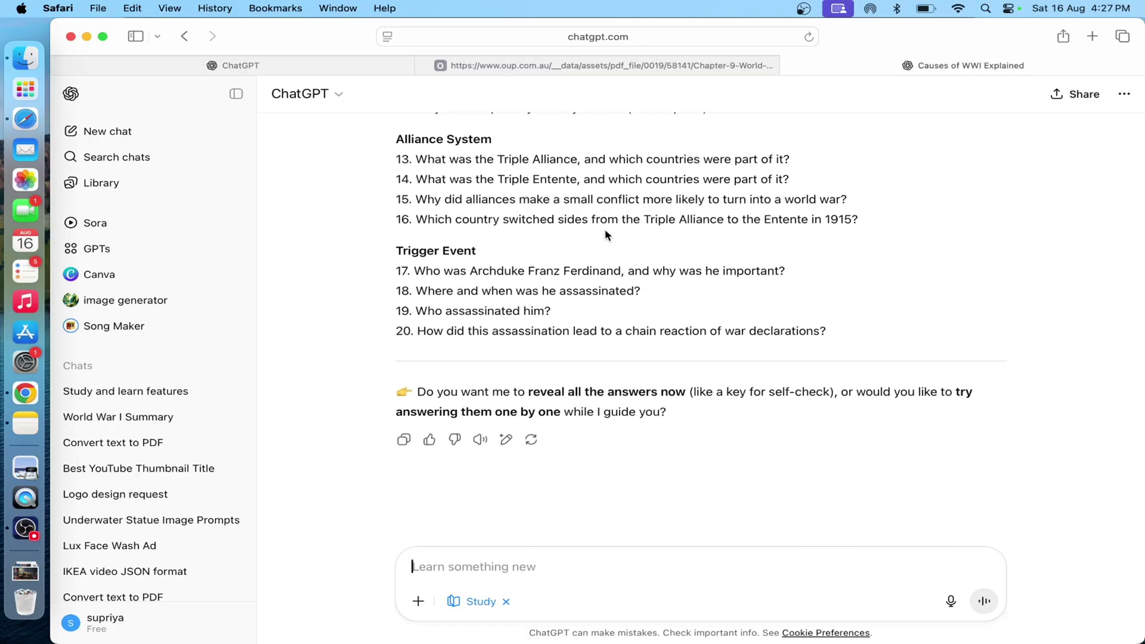
{"action": "scroll", "coordinate": [606, 234], "scroll_direction": "up", "scroll_amount": 8}
{"action": "scroll", "coordinate": [606, 234], "scroll_direction": "up", "scroll_amount": 5}
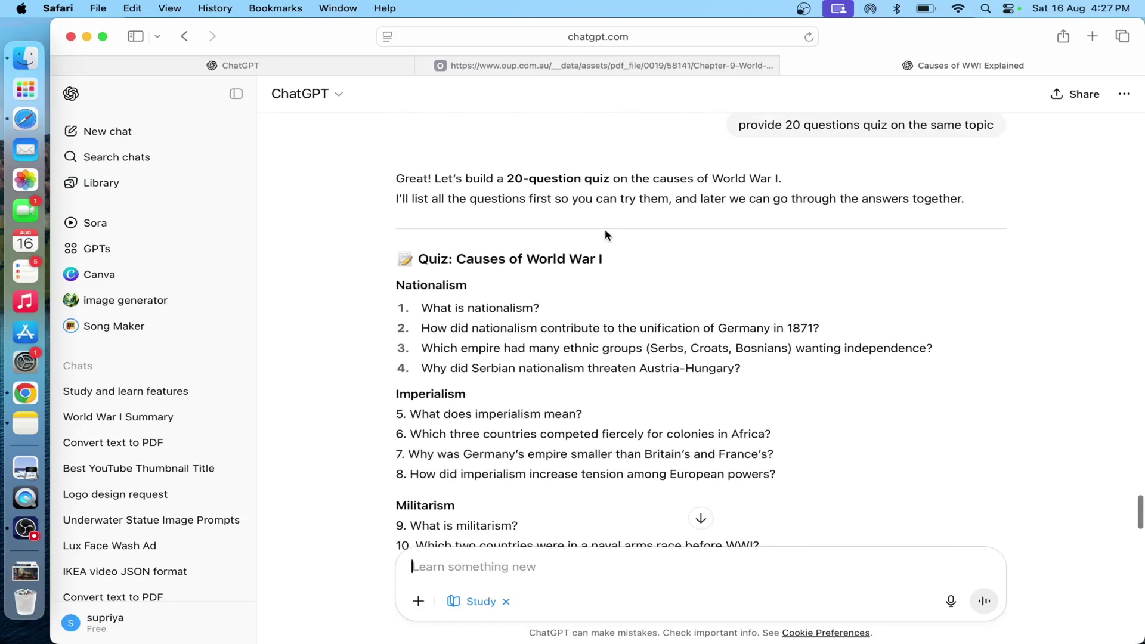
{"action": "scroll", "coordinate": [606, 233], "scroll_direction": "down", "scroll_amount": 8}
{"action": "scroll", "coordinate": [606, 234], "scroll_direction": "up", "scroll_amount": 5}
{"action": "scroll", "coordinate": [606, 235], "scroll_direction": "down", "scroll_amount": 1}
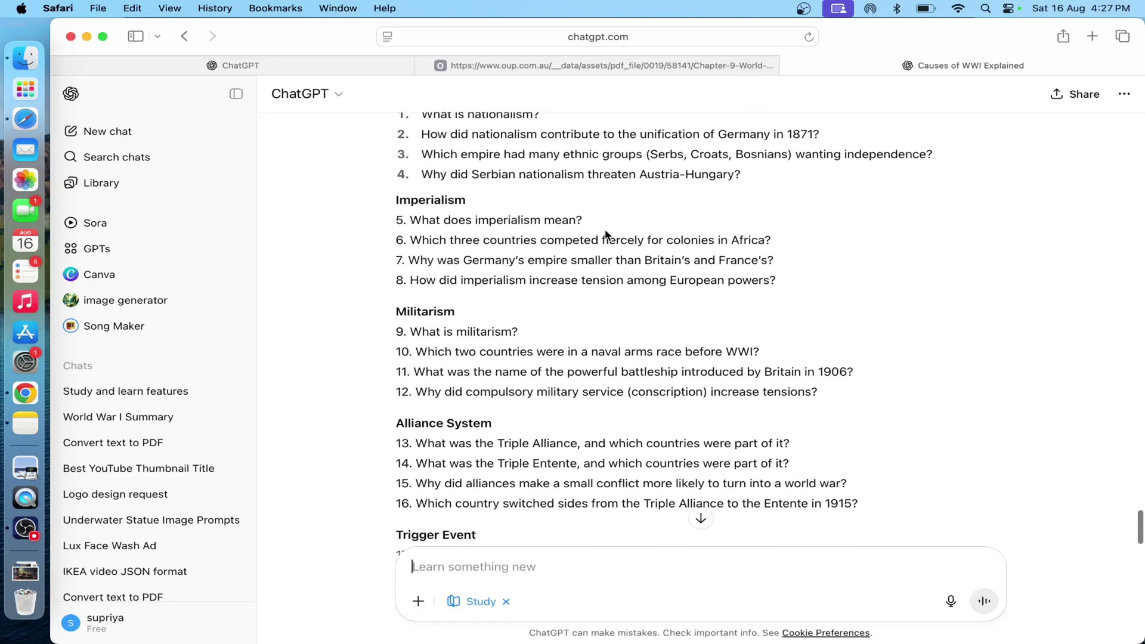
{"action": "scroll", "coordinate": [593, 357], "scroll_direction": "down", "scroll_amount": 9}
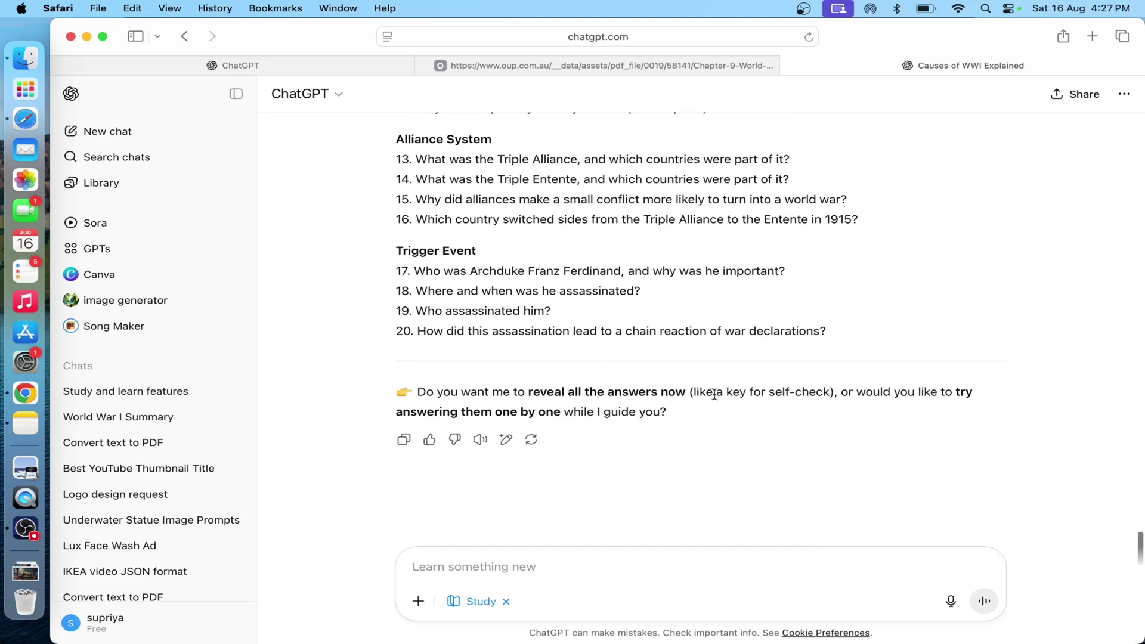
Reply "yes" to get the quiz answers and compare the answer key with the questions.
{"action": "type", "text": "yes"}
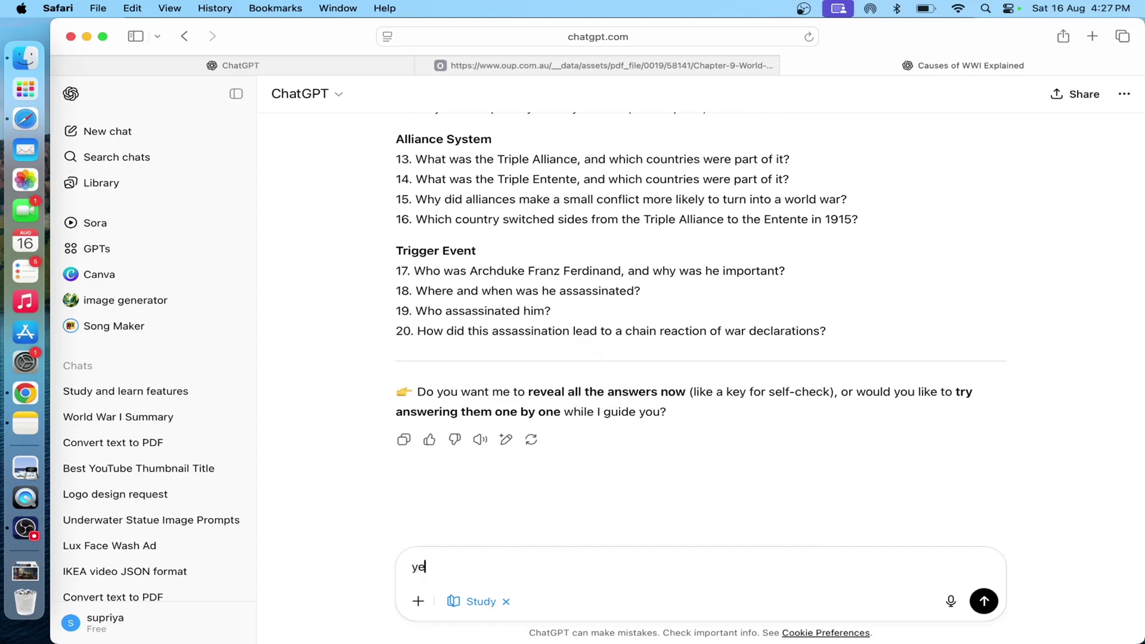
{"action": "key", "text": "Return"}
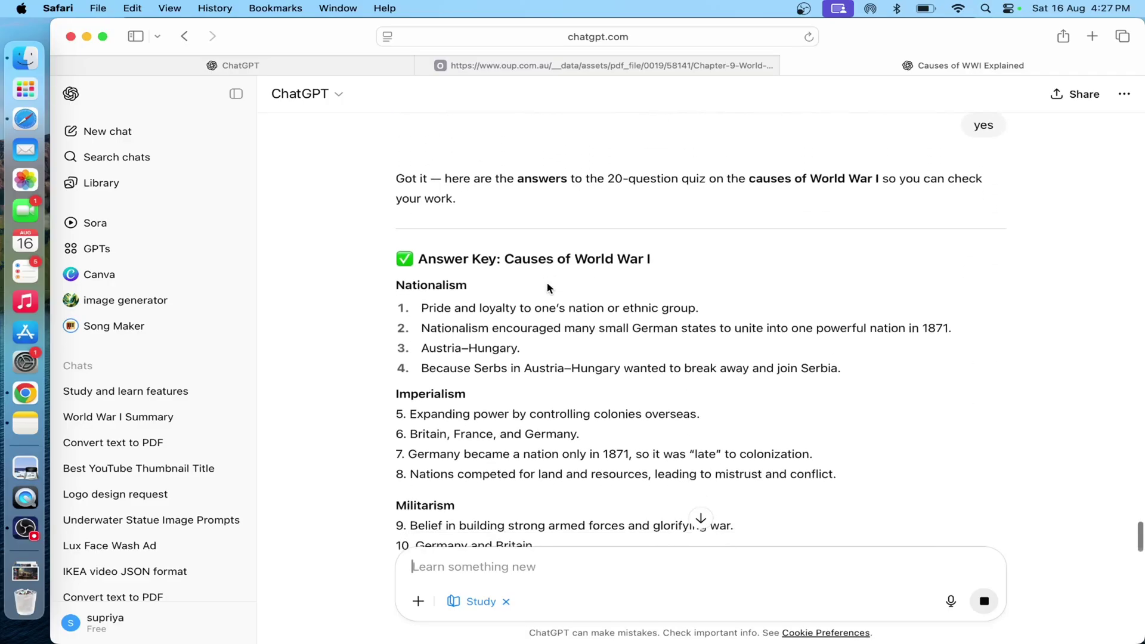
{"action": "left_click_drag", "start_coordinate": [422, 277], "coordinate": [698, 284]}
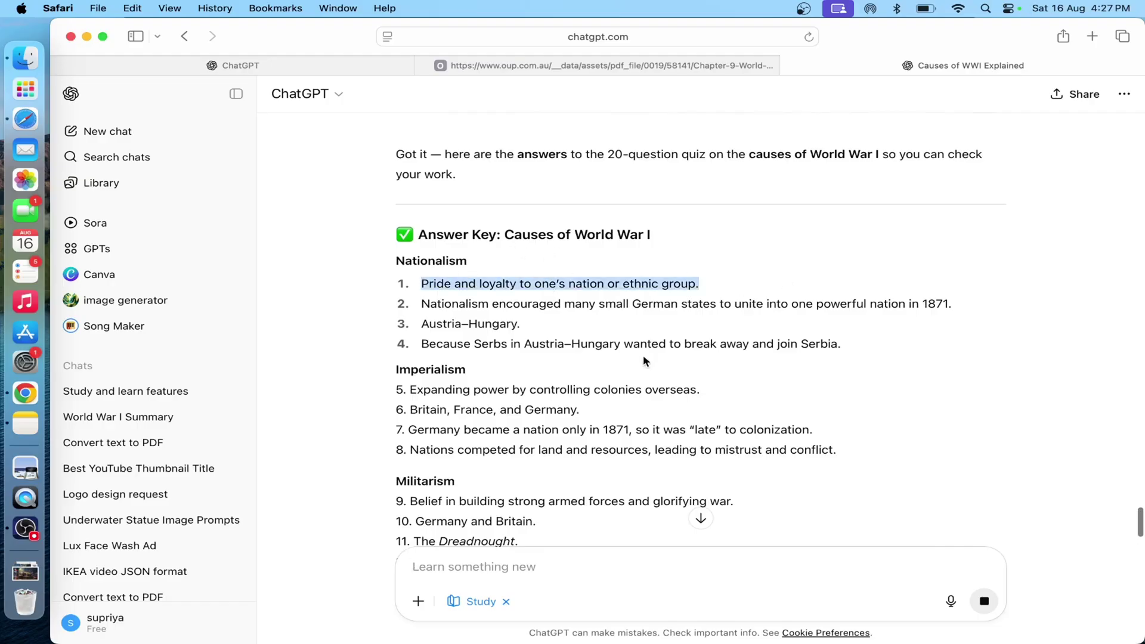
{"action": "scroll", "coordinate": [643, 356], "scroll_direction": "down", "scroll_amount": 10}
{"action": "scroll", "coordinate": [549, 153], "scroll_direction": "up", "scroll_amount": 15}
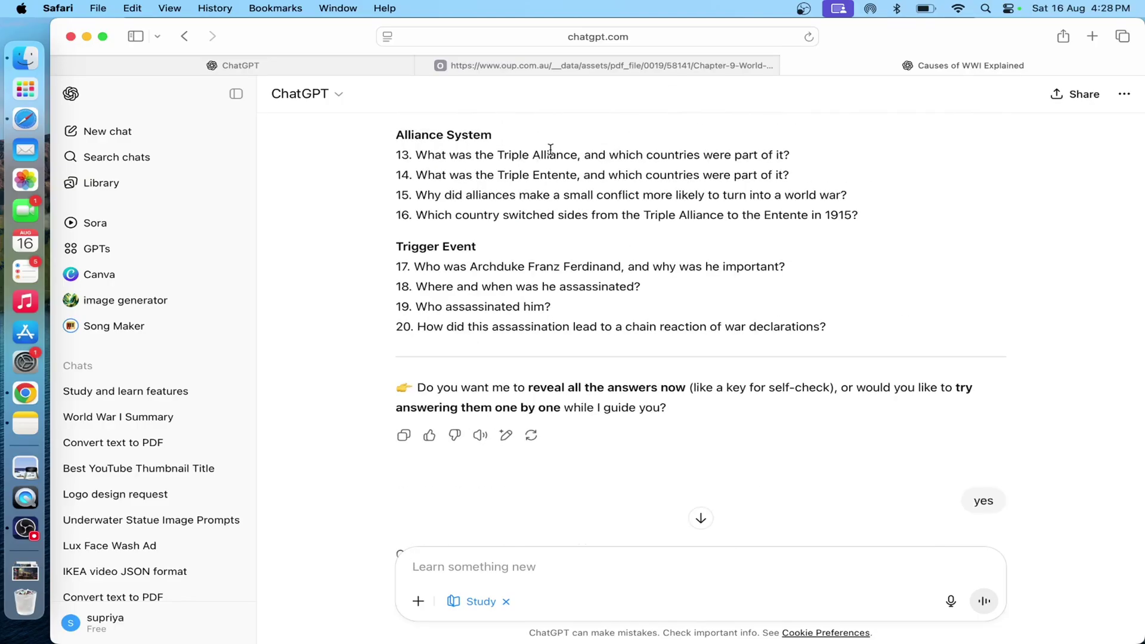
{"action": "scroll", "coordinate": [550, 358], "scroll_direction": "down", "scroll_amount": 8}
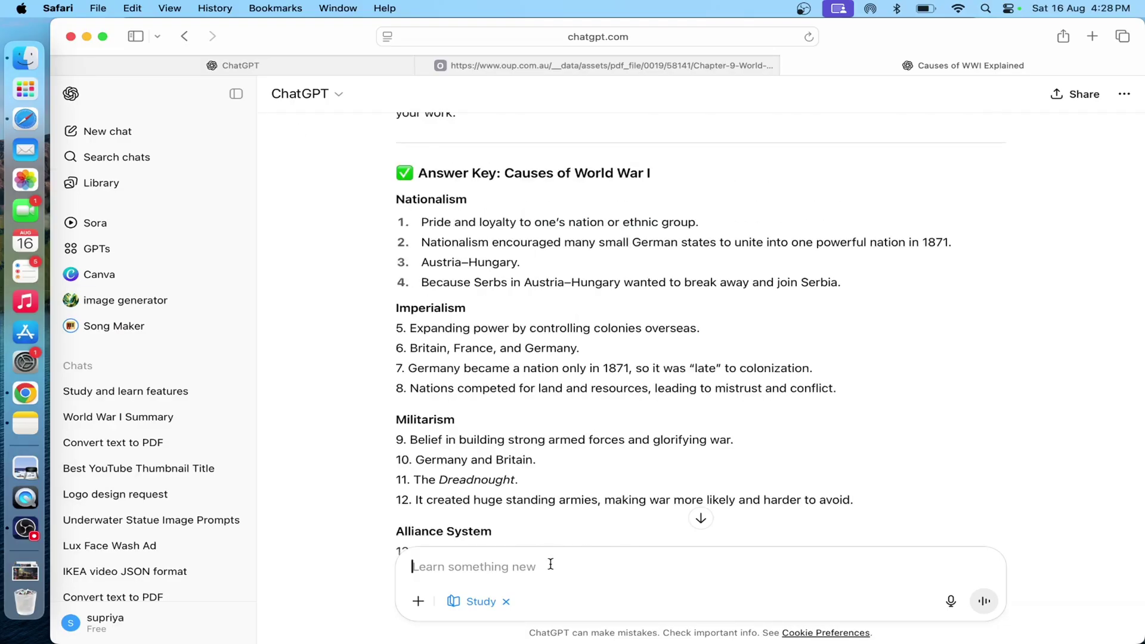
Send the prompt "Create a mind map of the French Revolution causes." and look over the generated mind map.
{"action": "left_click", "coordinate": [550, 563]}
{"action": "type", "text": "Create a mind map of the French Revolution causes."}
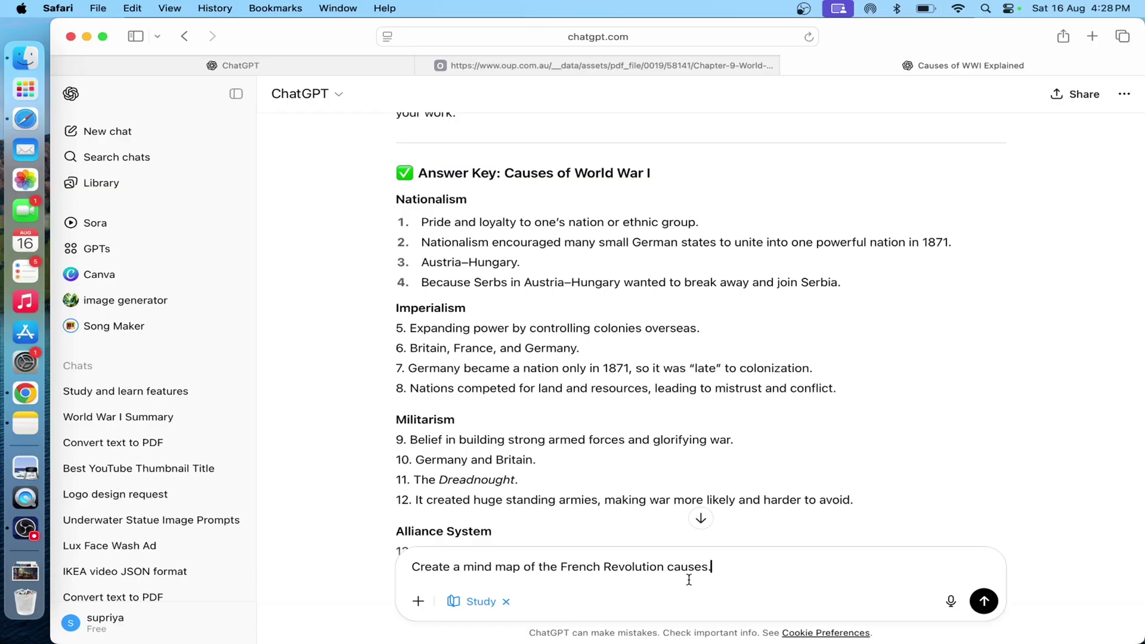
{"action": "left_click_drag", "start_coordinate": [730, 569], "coordinate": [560, 570]}
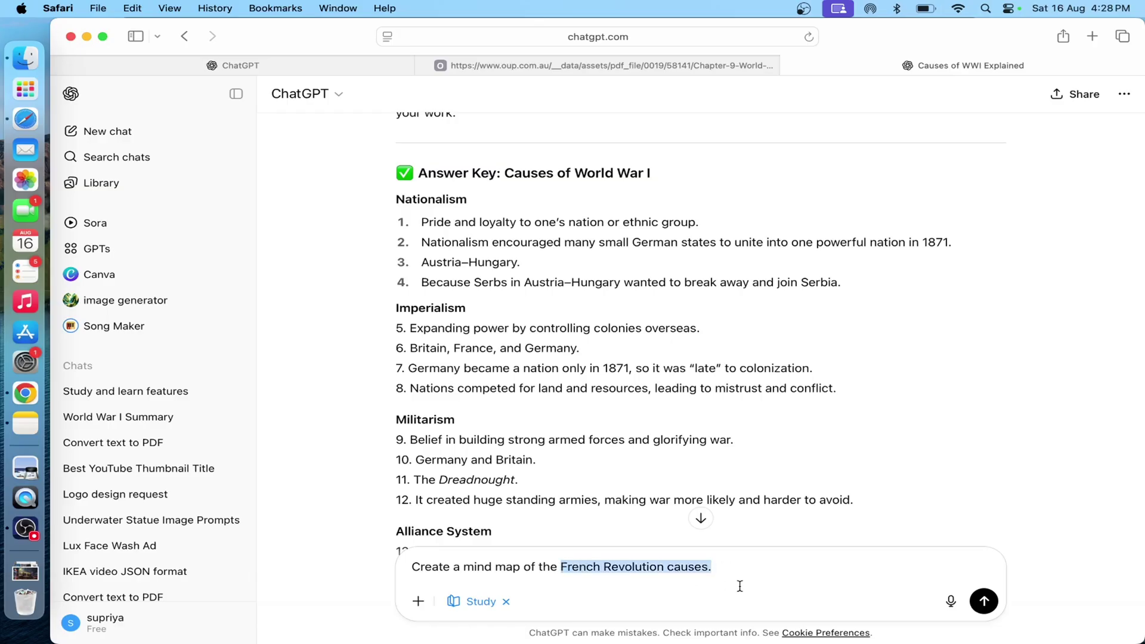
{"action": "key", "text": "Return"}
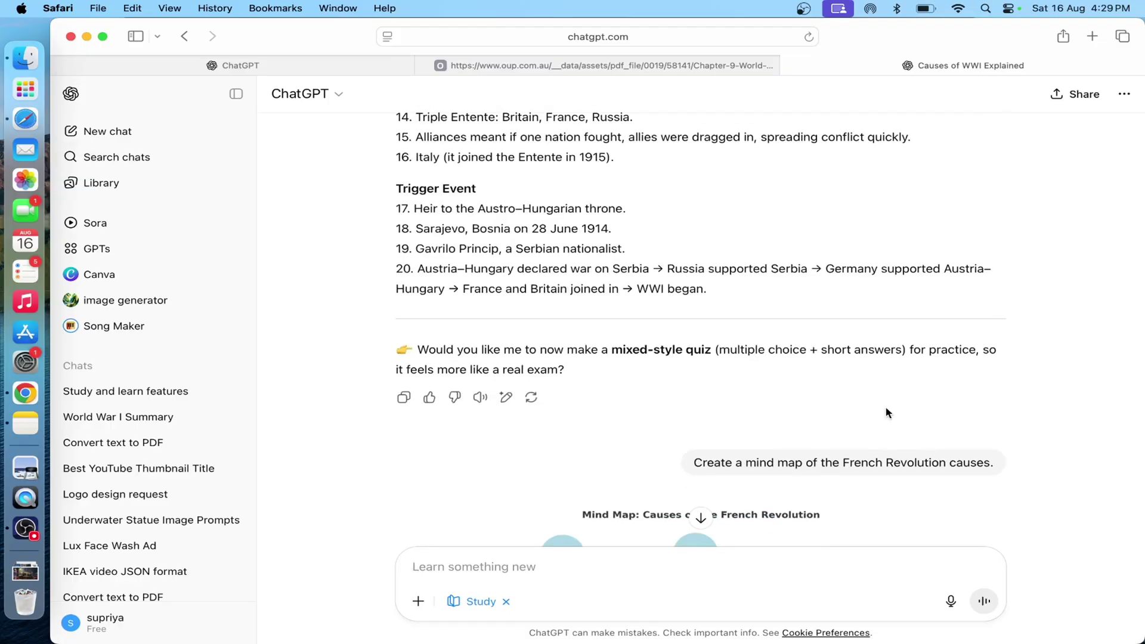
{"action": "scroll", "coordinate": [887, 413], "scroll_direction": "down", "scroll_amount": 4}
{"action": "scroll", "coordinate": [700, 380], "scroll_direction": "down", "scroll_amount": 6}
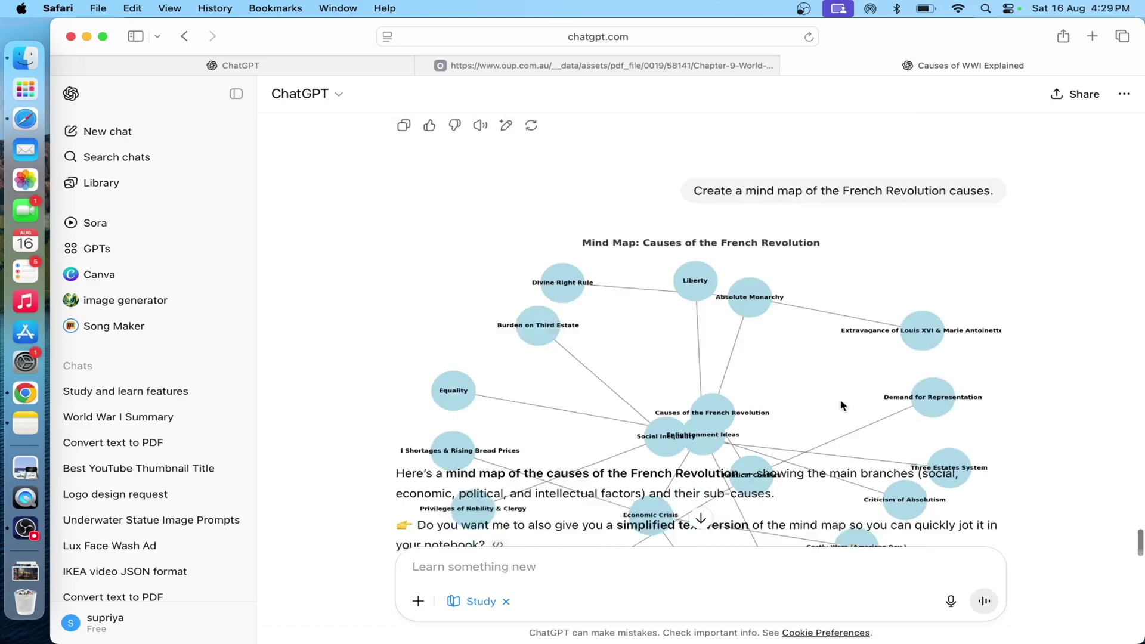
{"action": "scroll", "coordinate": [626, 321], "scroll_direction": "up", "scroll_amount": 2}
{"action": "scroll", "coordinate": [627, 321], "scroll_direction": "up", "scroll_amount": 6}
{"action": "left_click_drag", "start_coordinate": [806, 425], "coordinate": [761, 420]}
Send the image of the ln(1+x²)/(1+x²) integral with the prompt "provide me the step by step explanation in detail".
{"action": "left_click", "coordinate": [531, 576]}
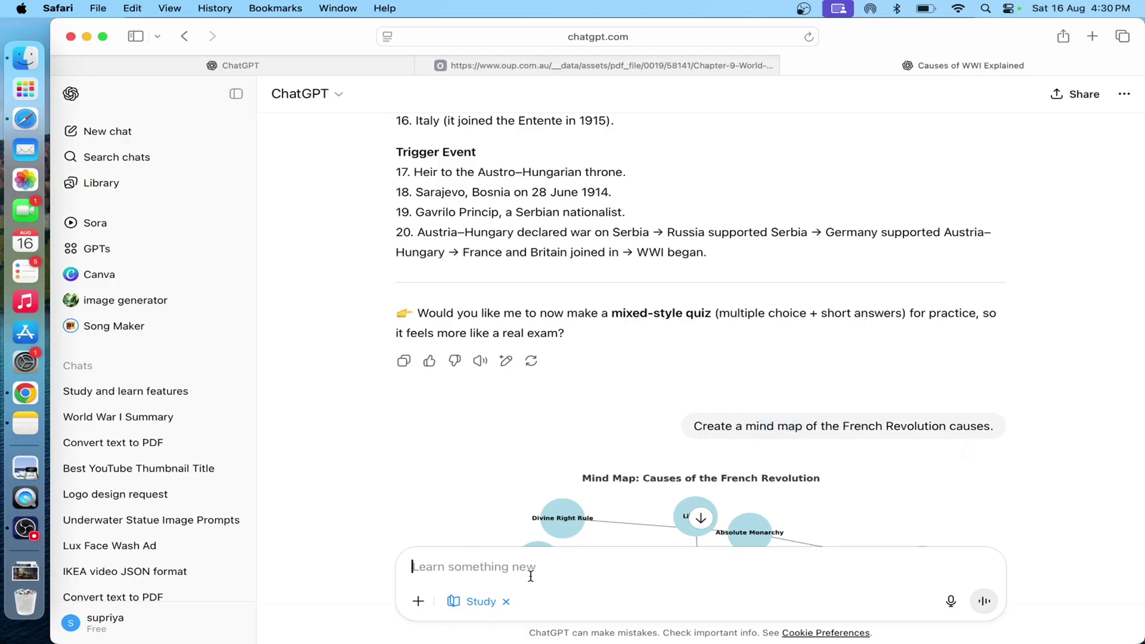
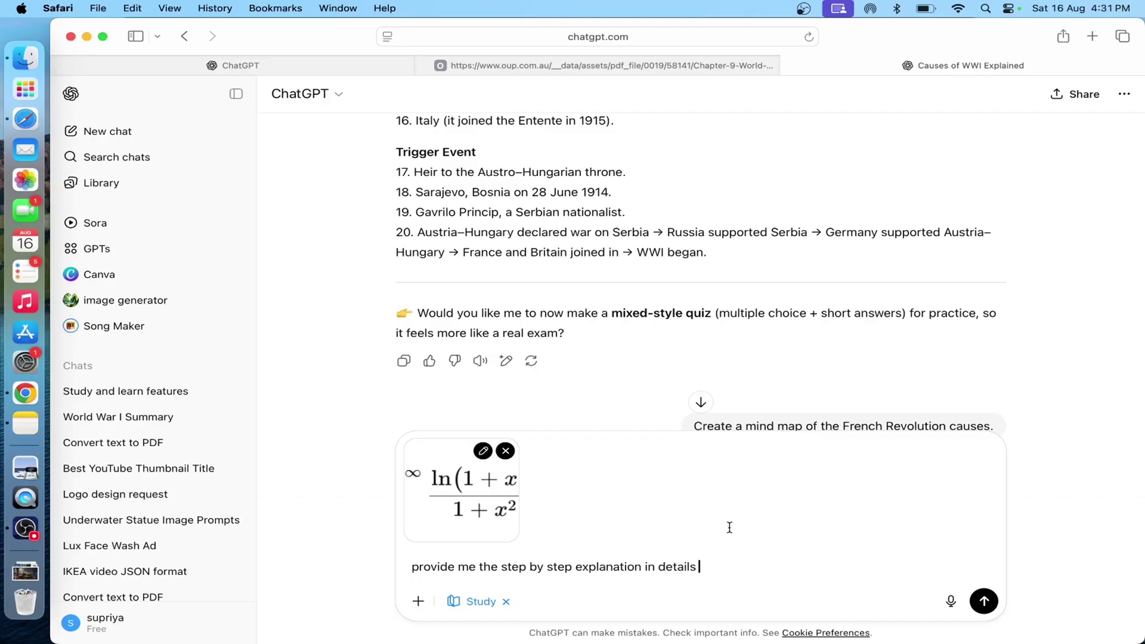
{"action": "key", "text": "BackSpace"}
{"action": "key", "text": "BackSpace"}
{"action": "left_click", "coordinate": [984, 601]}
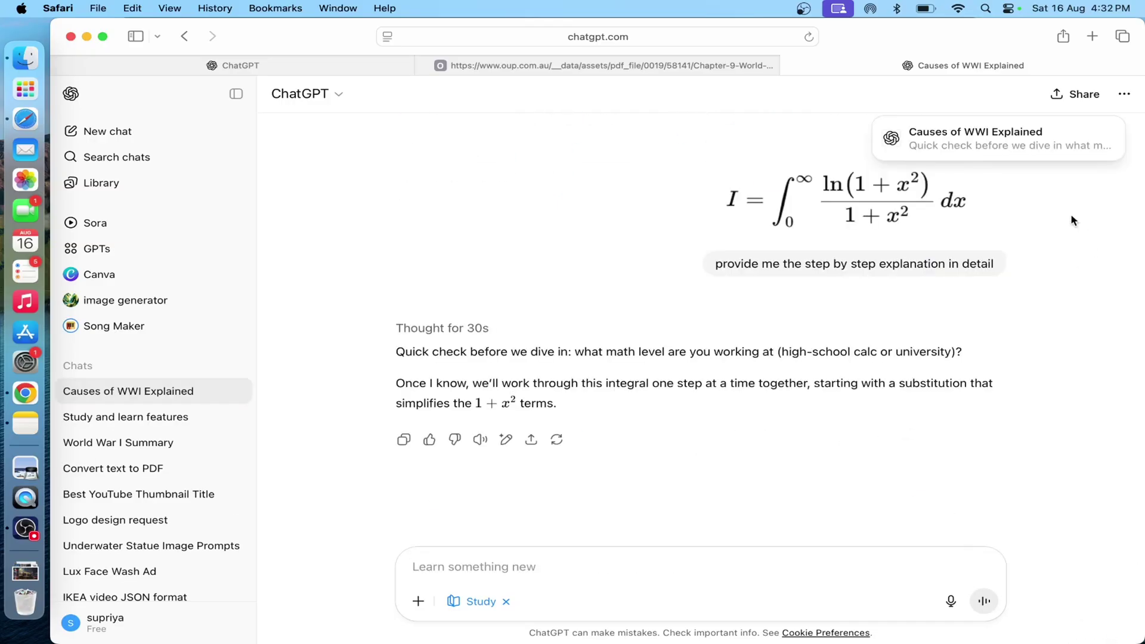
{"action": "scroll", "coordinate": [1071, 214], "scroll_direction": "up", "scroll_amount": 2}
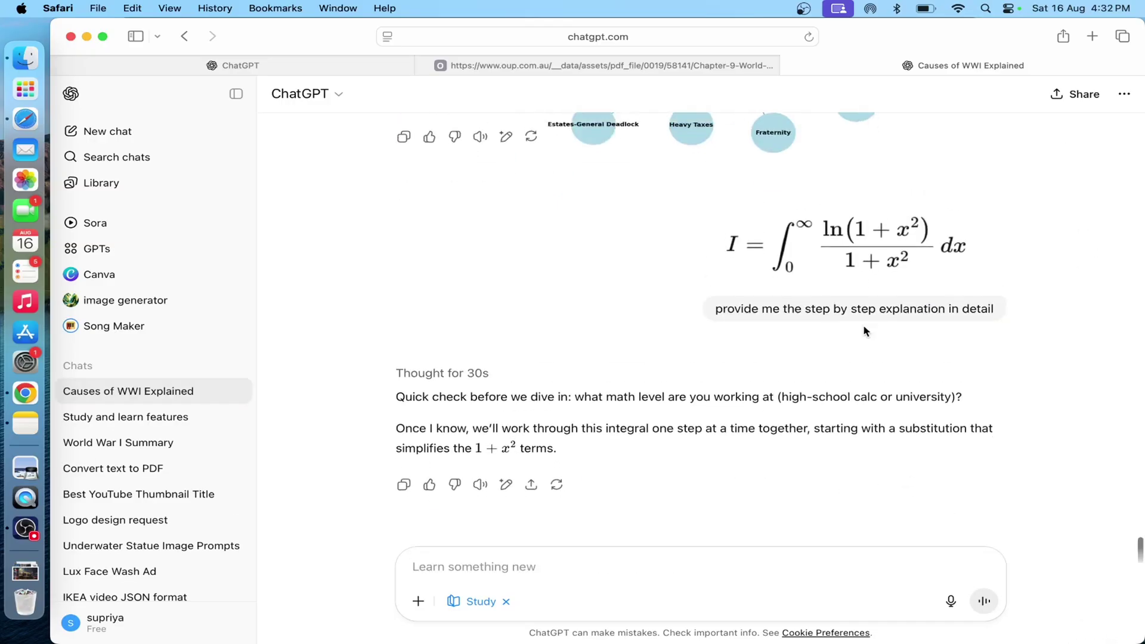
{"action": "scroll", "coordinate": [877, 321], "scroll_direction": "down", "scroll_amount": 2}
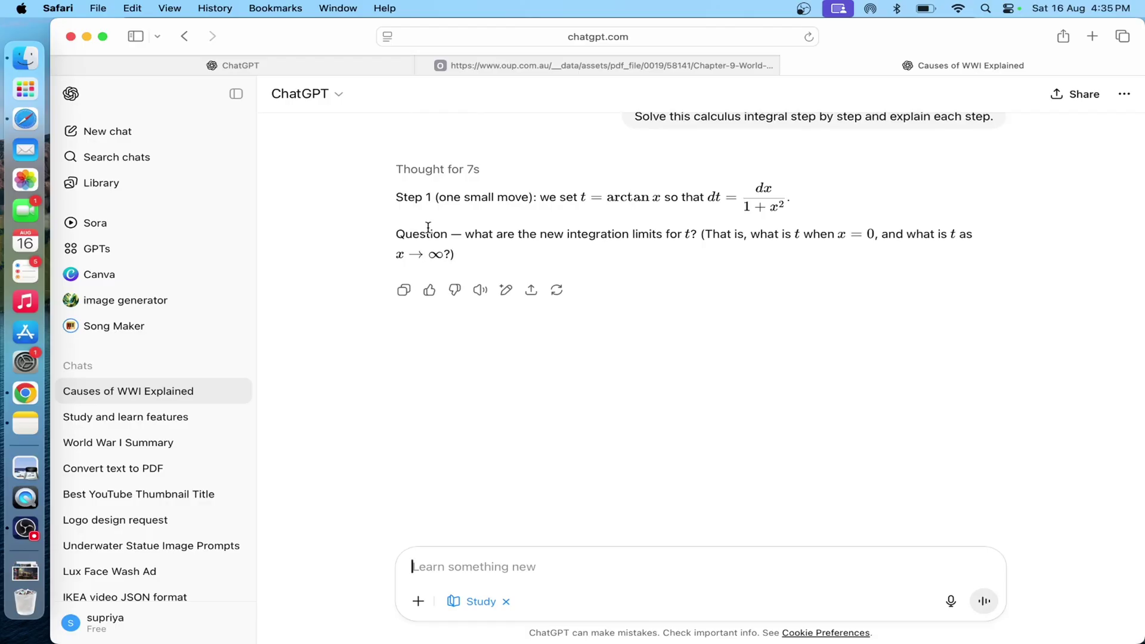
Reply "yes" to the question about the new integration limits for t and read the response.
{"action": "left_click_drag", "start_coordinate": [445, 253], "coordinate": [383, 249]}
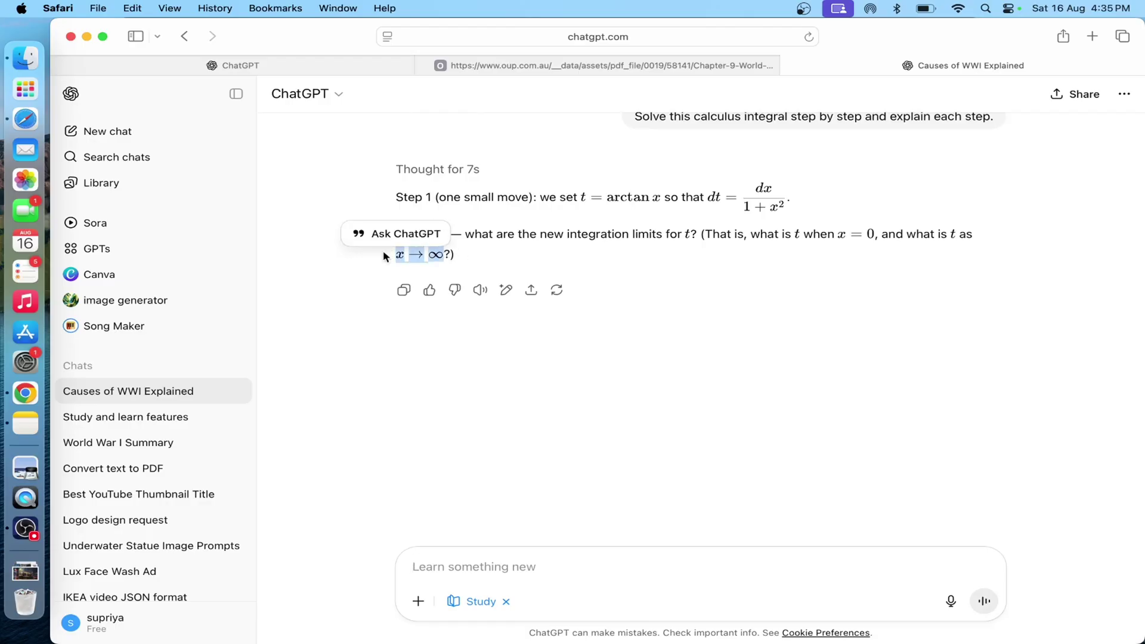
{"action": "left_click", "coordinate": [716, 247]}
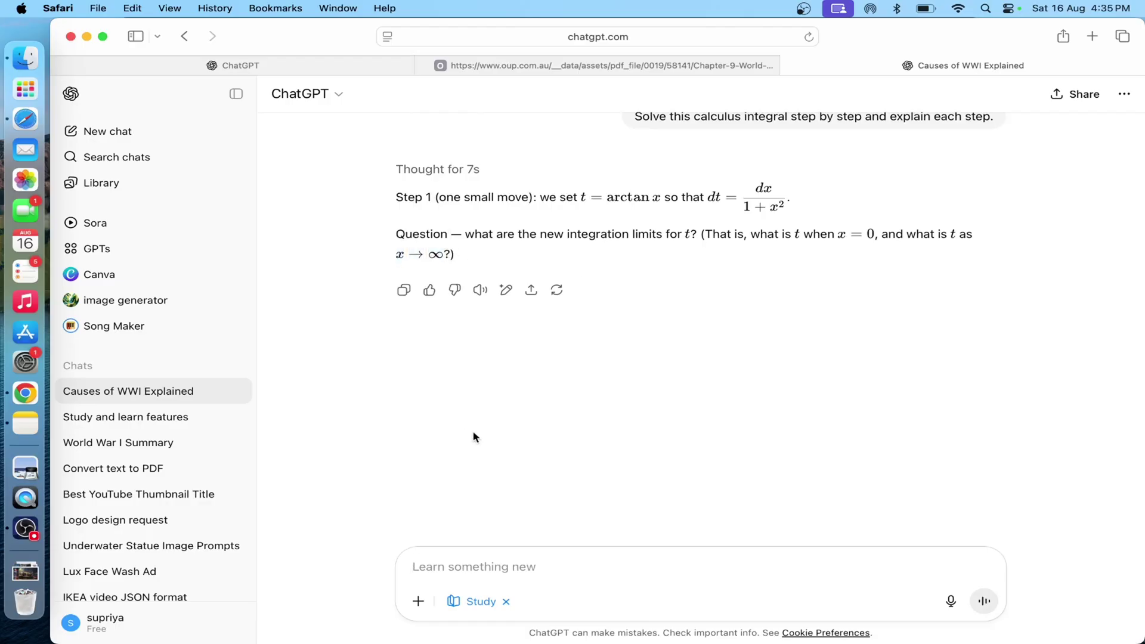
{"action": "left_click", "coordinate": [508, 573]}
{"action": "type", "text": "yes"}
{"action": "key", "text": "Return"}
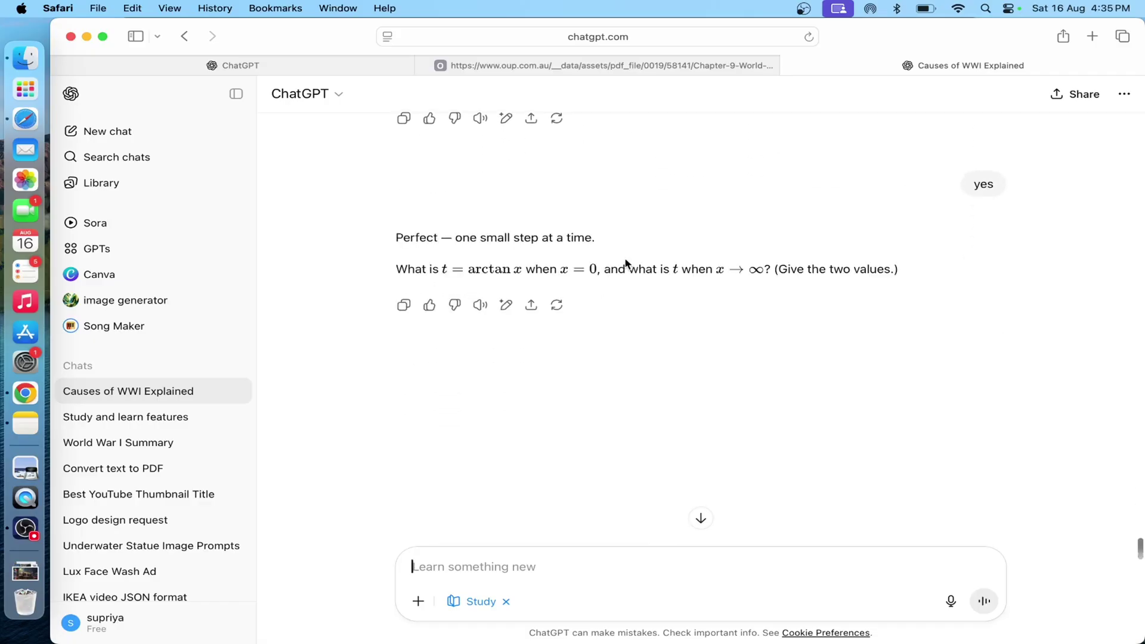
{"action": "scroll", "coordinate": [625, 263], "scroll_direction": "down", "scroll_amount": 4}
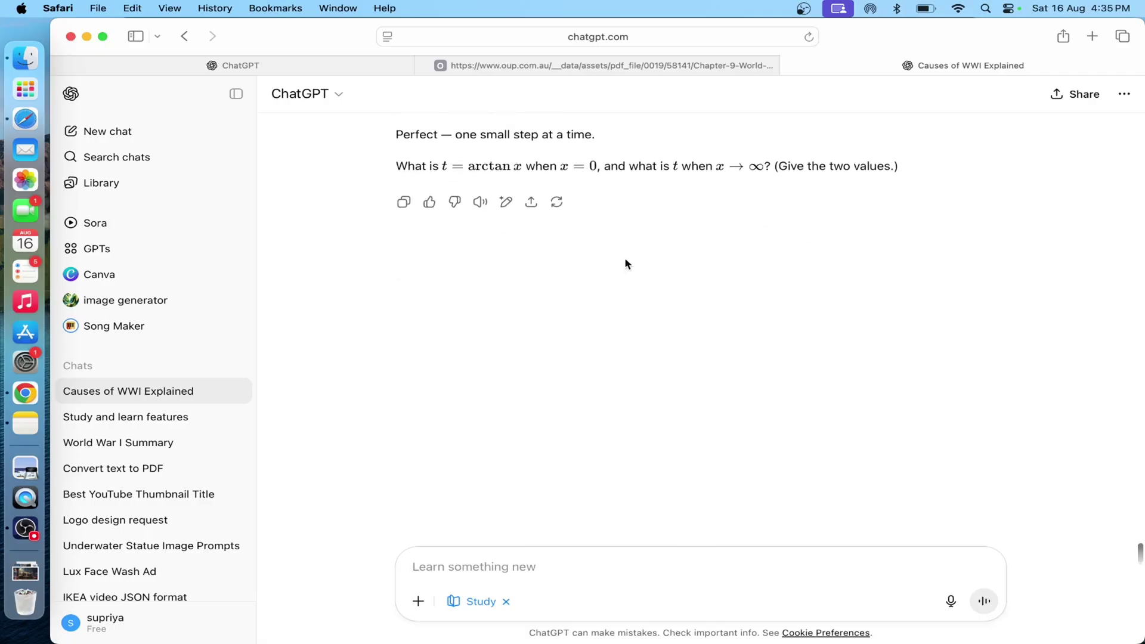
{"action": "scroll", "coordinate": [624, 260], "scroll_direction": "up", "scroll_amount": 8}
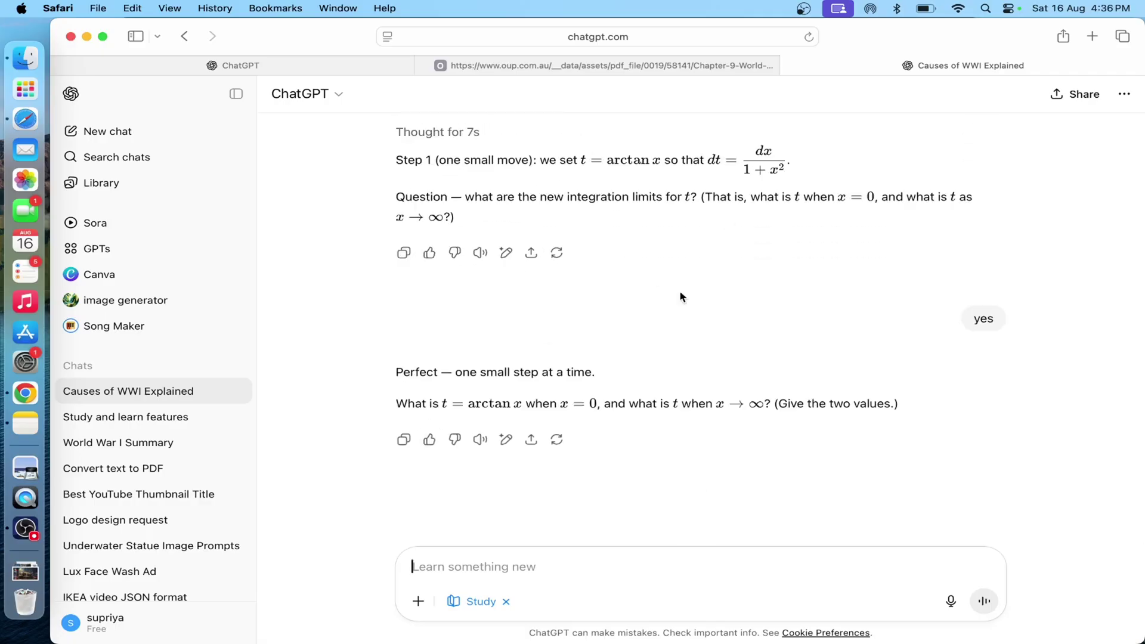